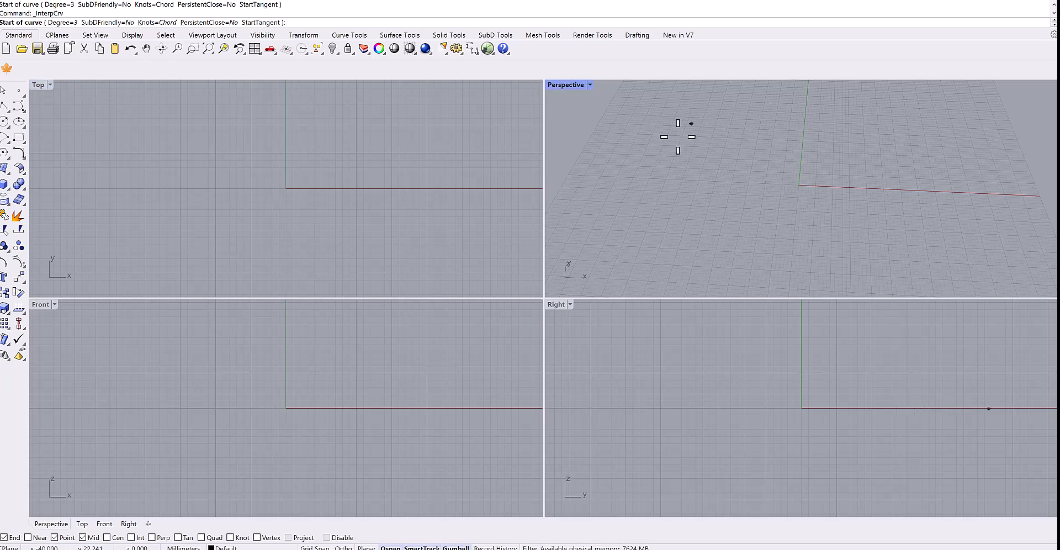
Cancel the running curve command and launch Grasshopper.
left_click(104, 127)
key("Escape")
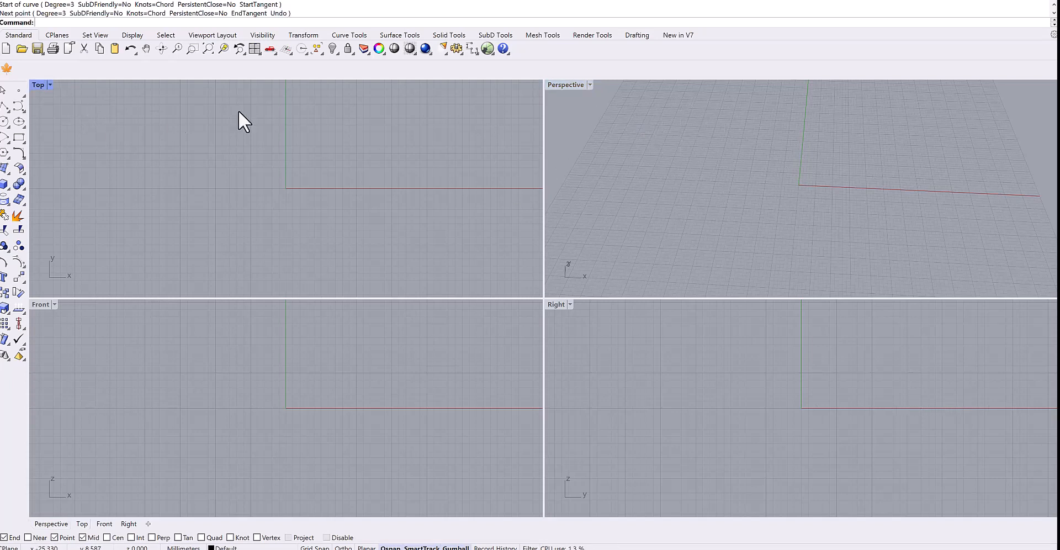
left_click(488, 50)
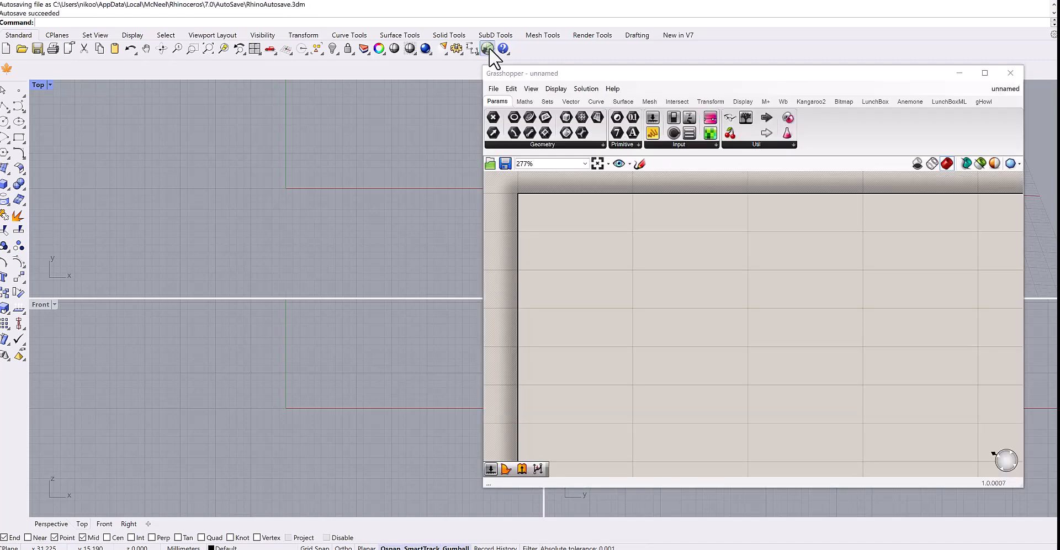
scroll(727, 259, "down", 5)
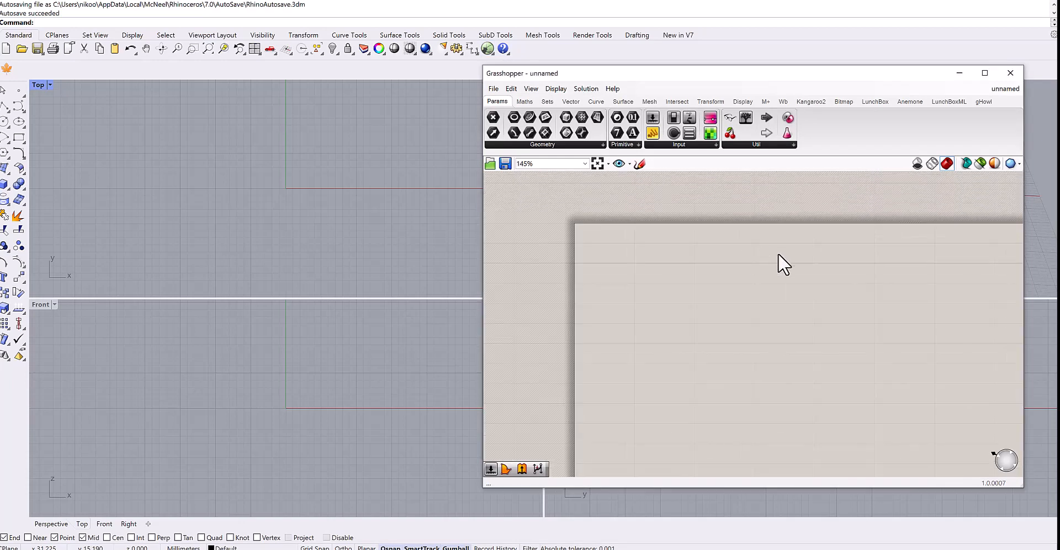
right_click_drag(725, 229, 680, 244)
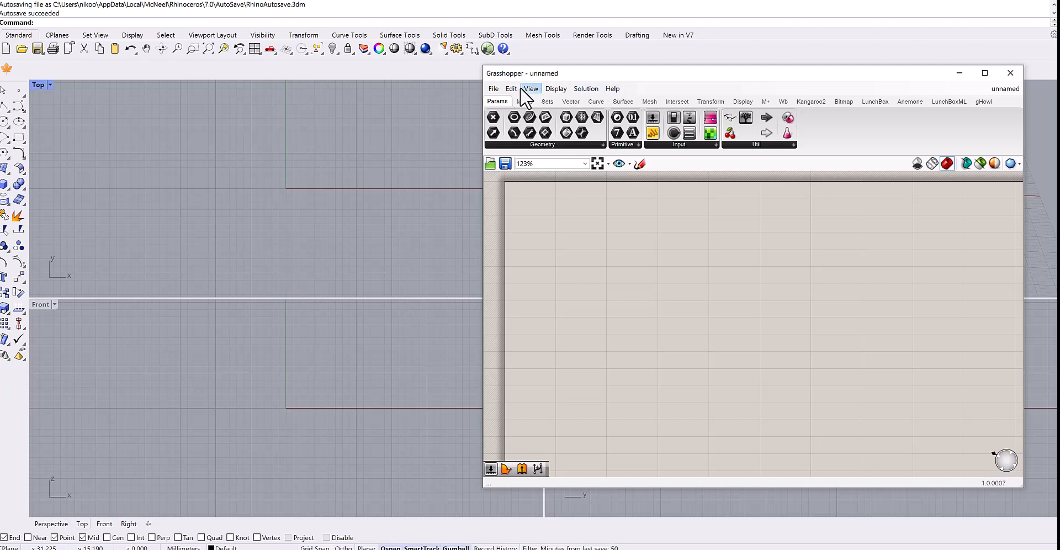
Browse the Grasshopper File, Edit, View, Display and Solution menus.
left_click(491, 89)
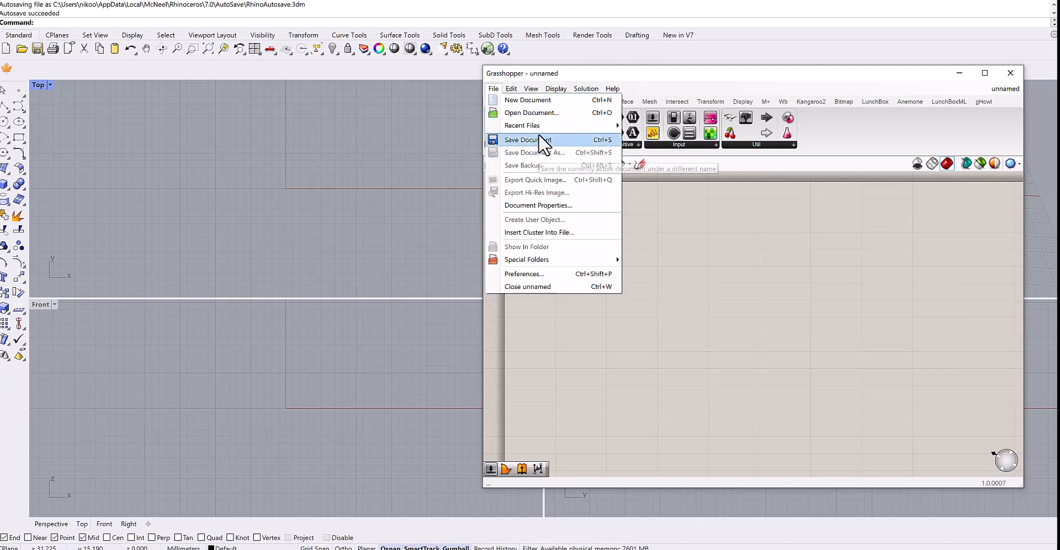
left_click(664, 206)
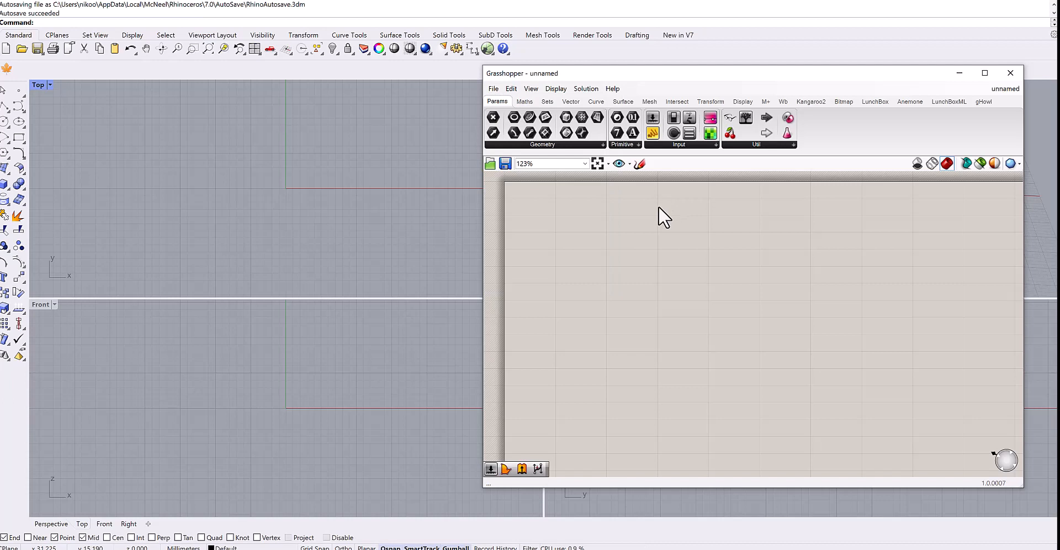
left_click(512, 89)
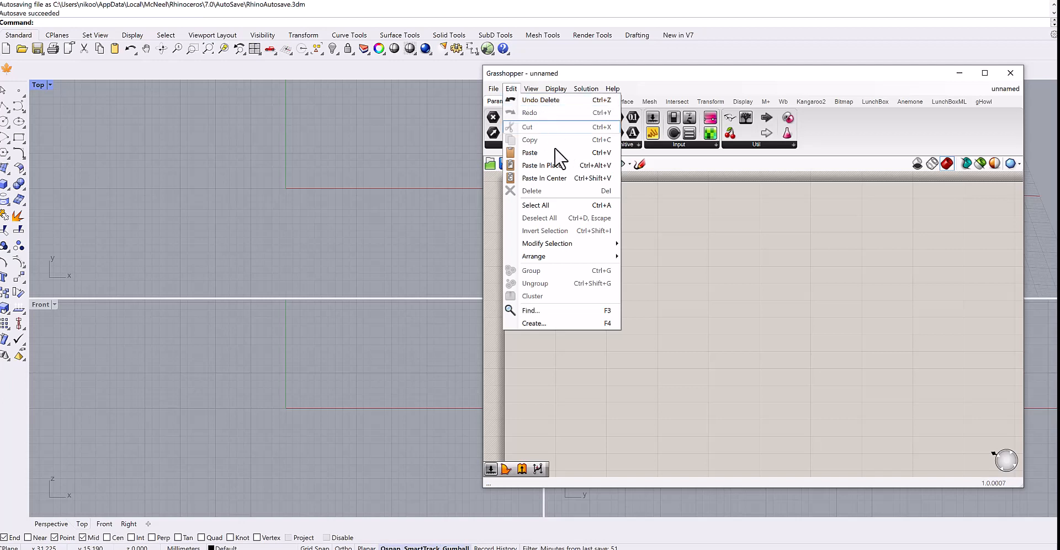
left_click(564, 182)
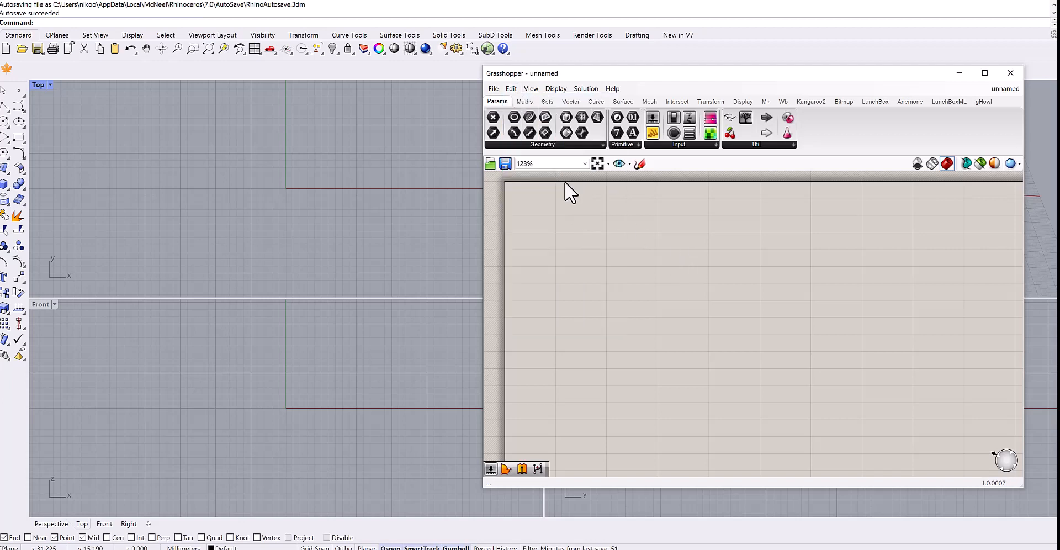
left_click(532, 89)
left_click(554, 89)
left_click(554, 88)
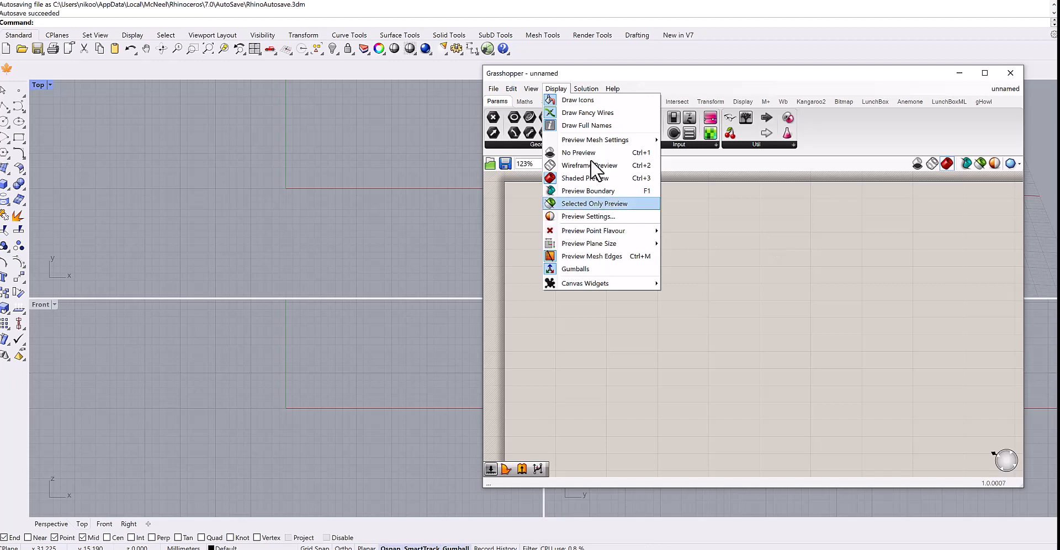
left_click(726, 228)
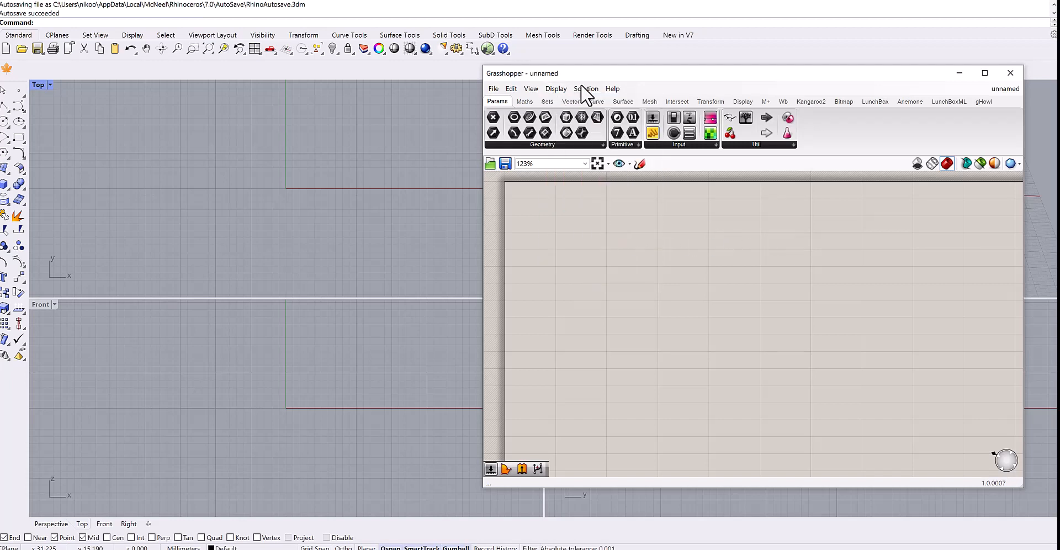
left_click(609, 88)
left_click(705, 229)
Browse the component tabs, the Operators panel list and the preview mesh quality options.
mouse_move(507, 104)
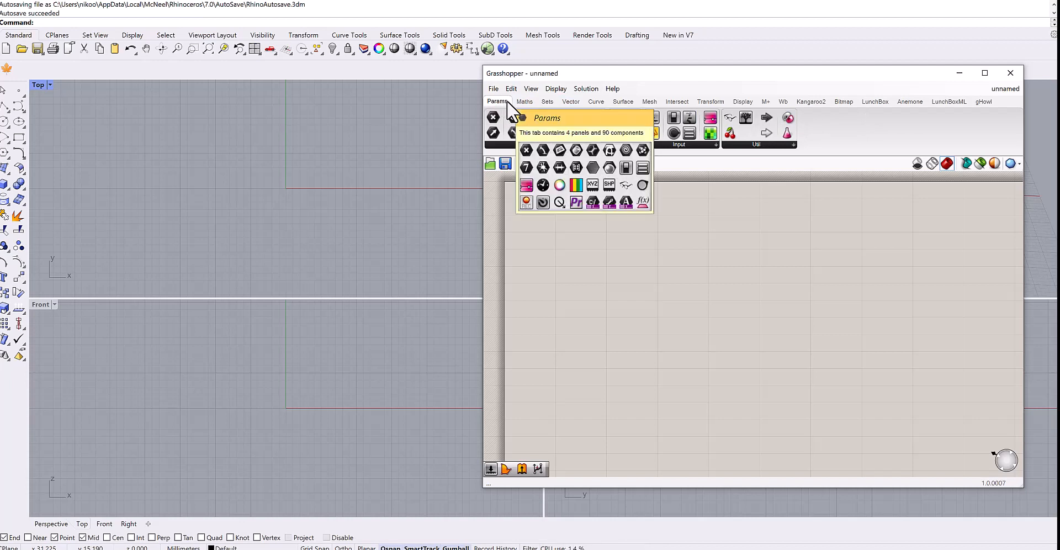
left_click(524, 102)
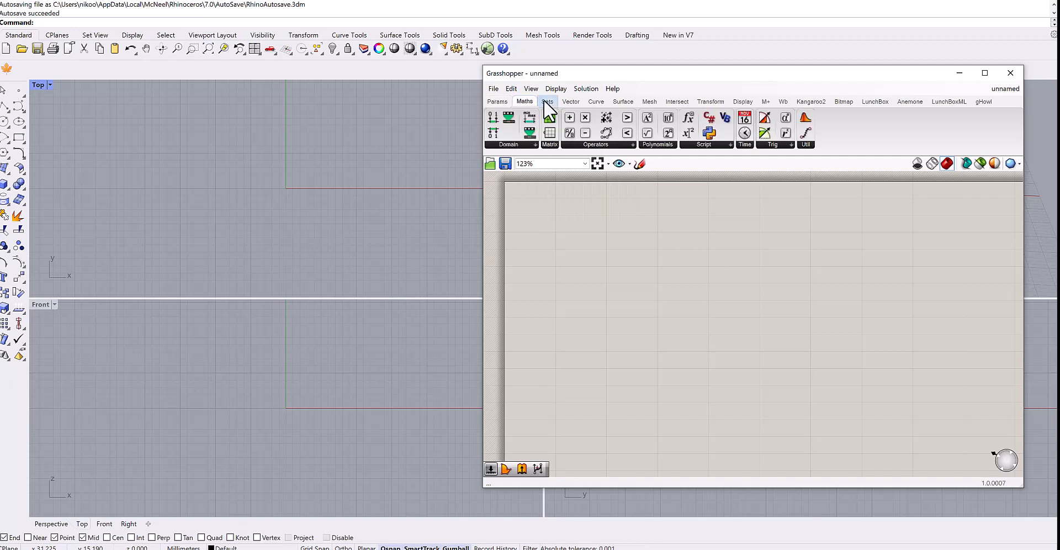
left_click(547, 102)
left_click(570, 101)
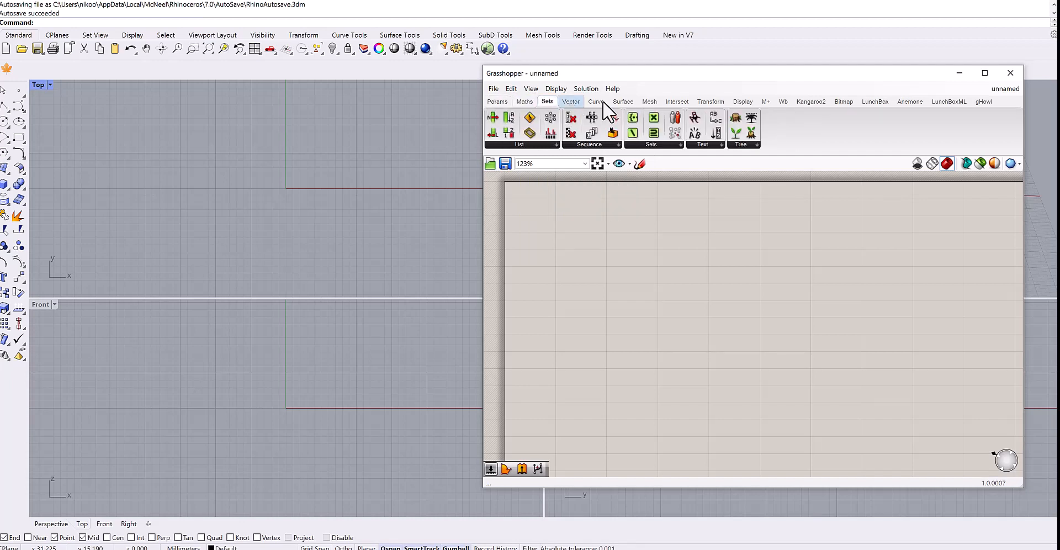
left_click(743, 102)
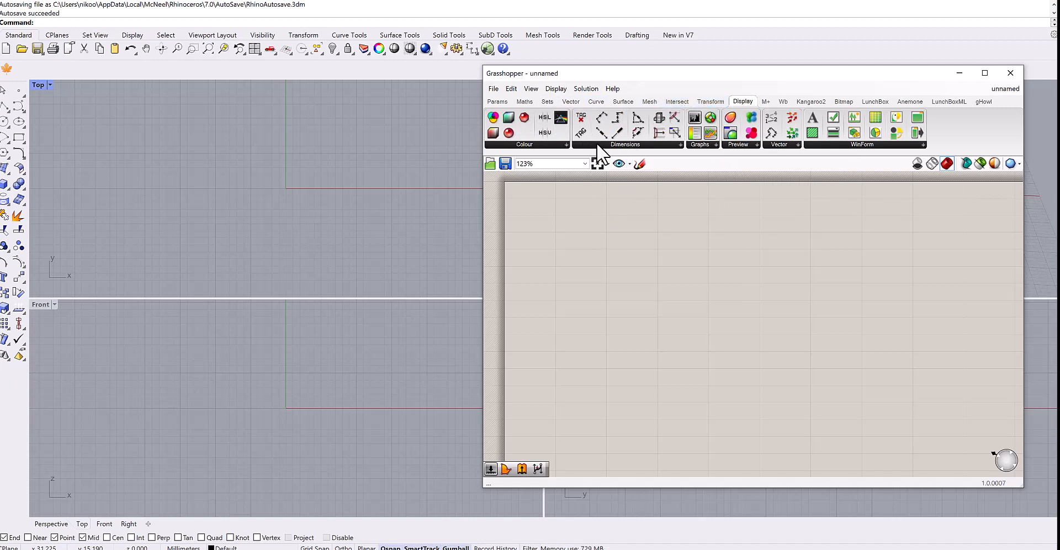
left_click(570, 101)
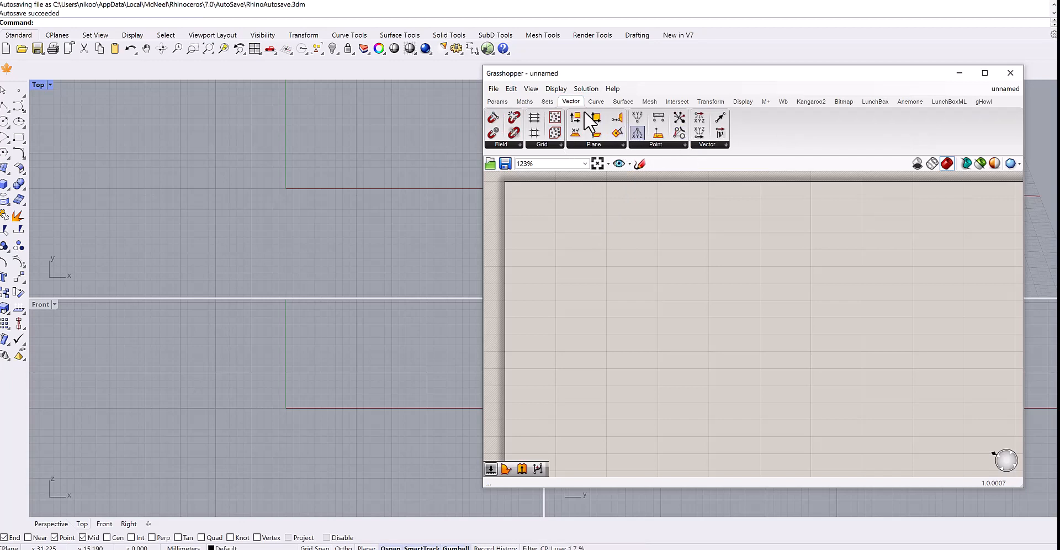
left_click(524, 102)
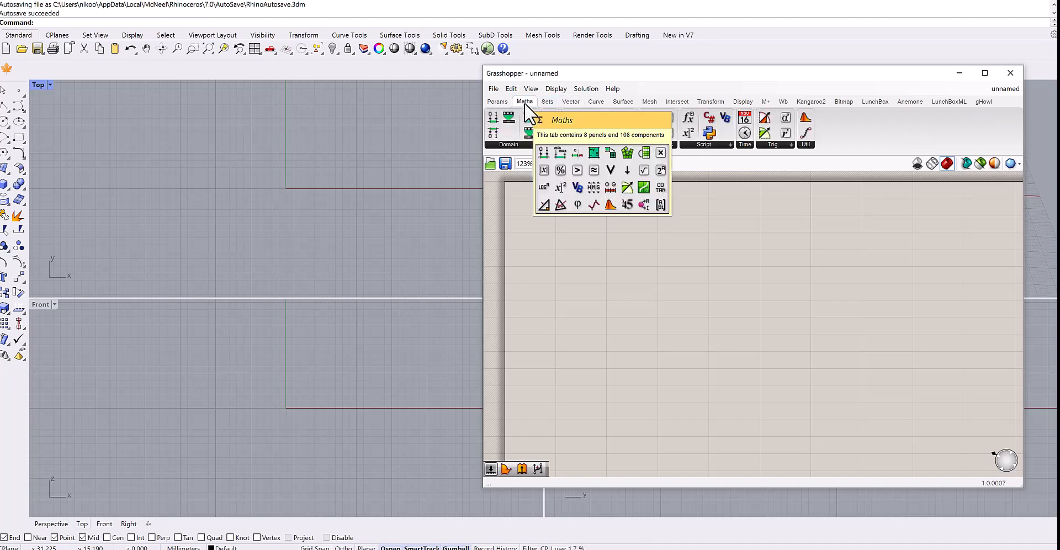
left_click(595, 145)
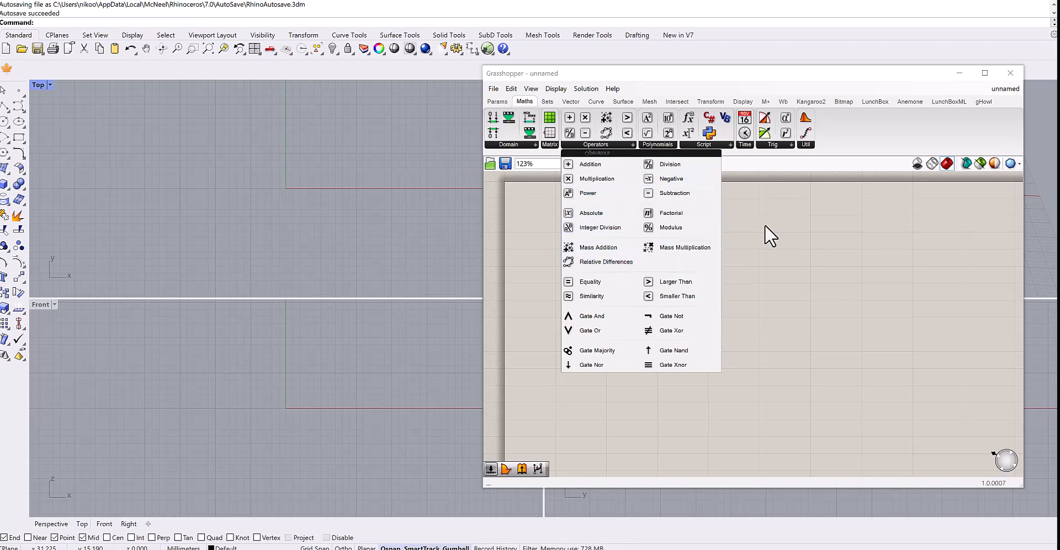
left_click(547, 101)
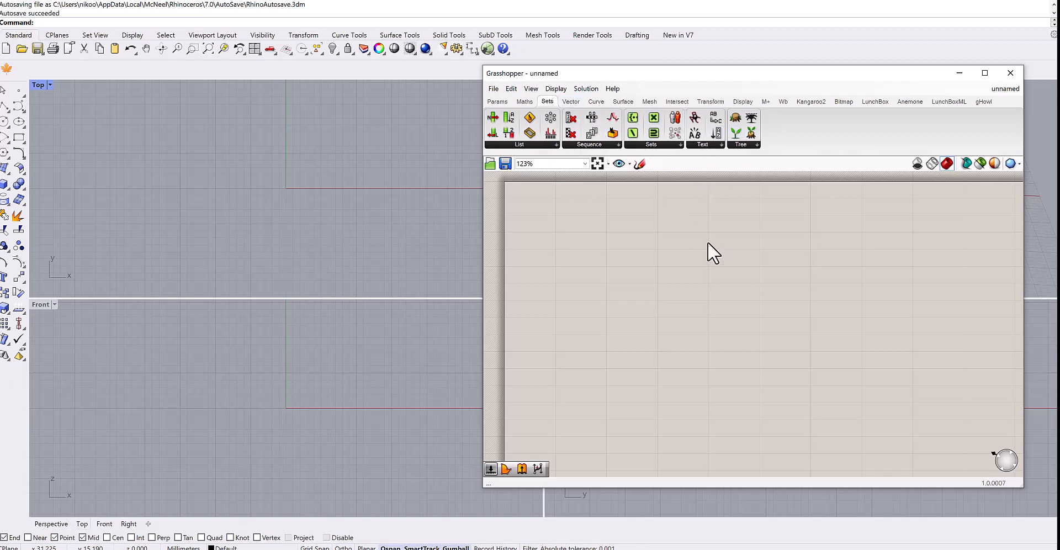
left_click(524, 102)
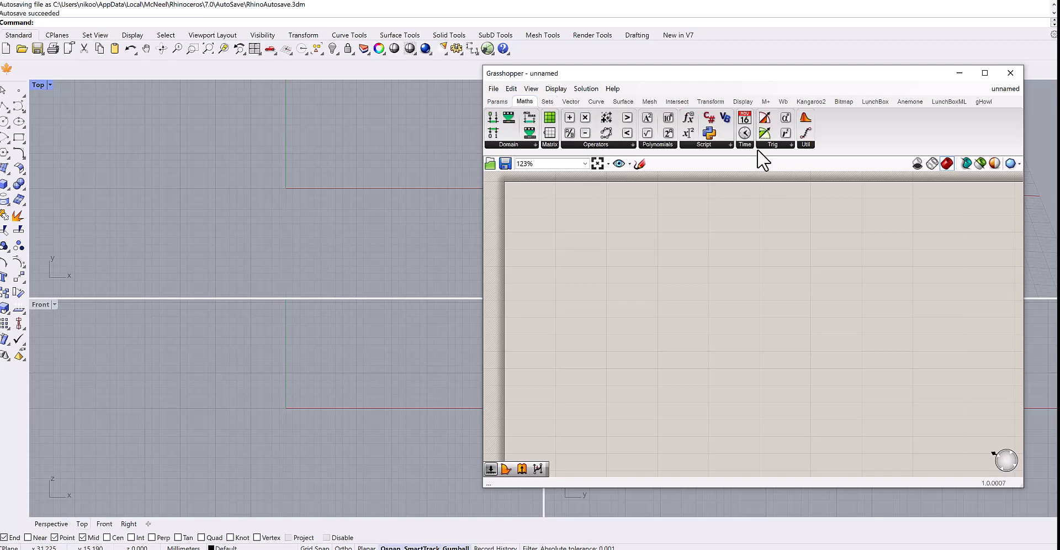
left_click(710, 145)
left_click(745, 104)
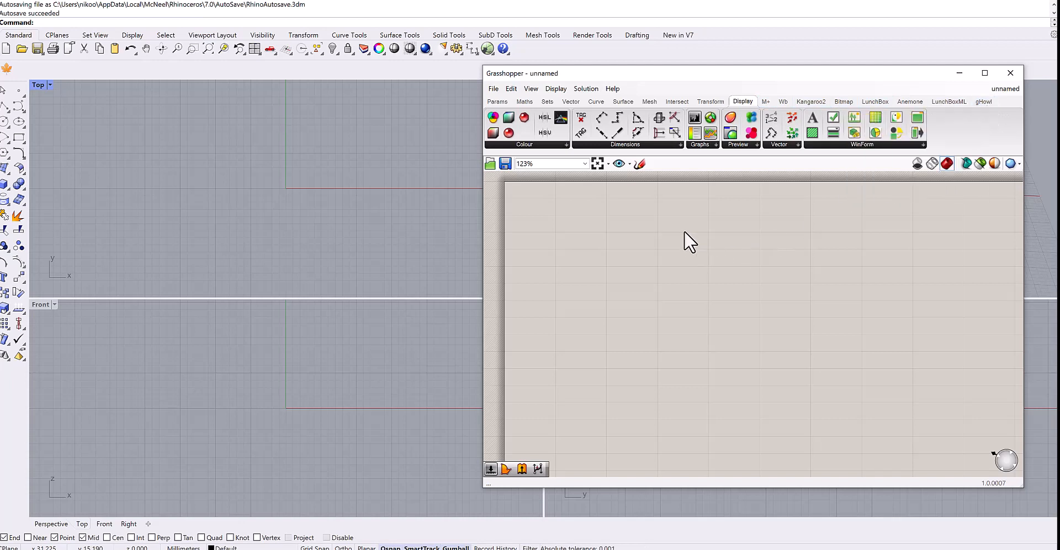
left_click(524, 103)
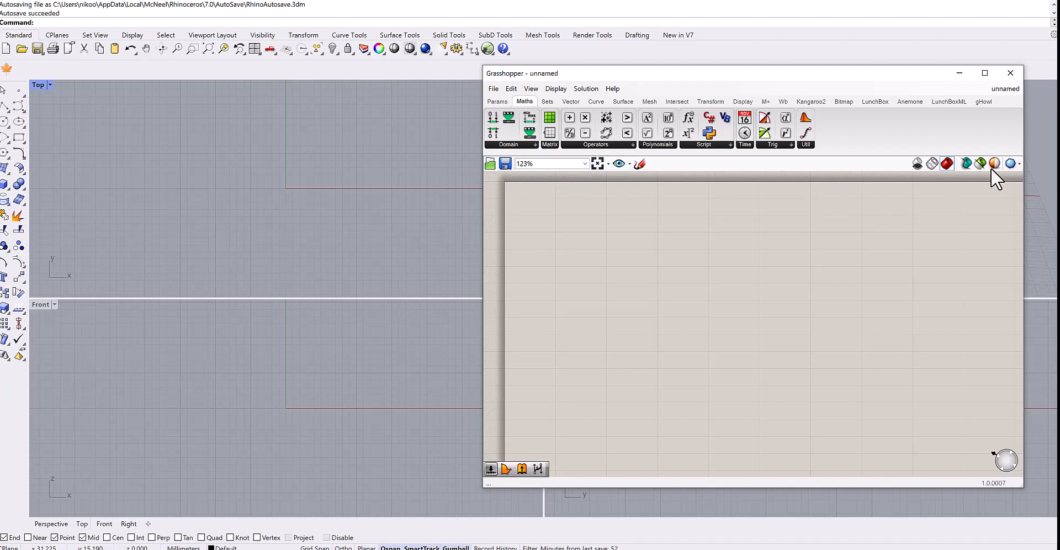
left_click(1016, 164)
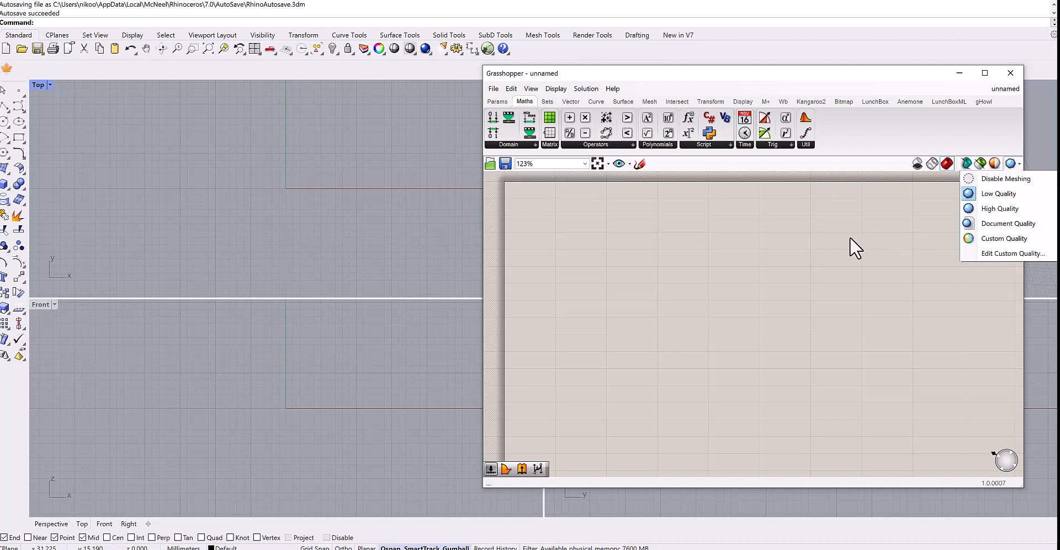
left_click(787, 242)
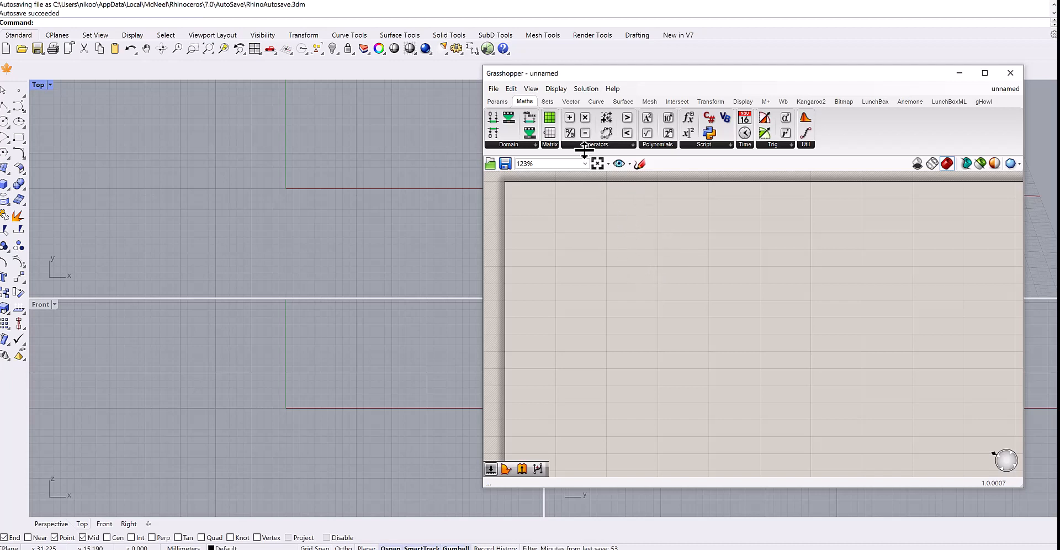
Place a Construct Point component on the canvas from the Vector tab's Point panel.
mouse_move(571, 103)
left_click(570, 101)
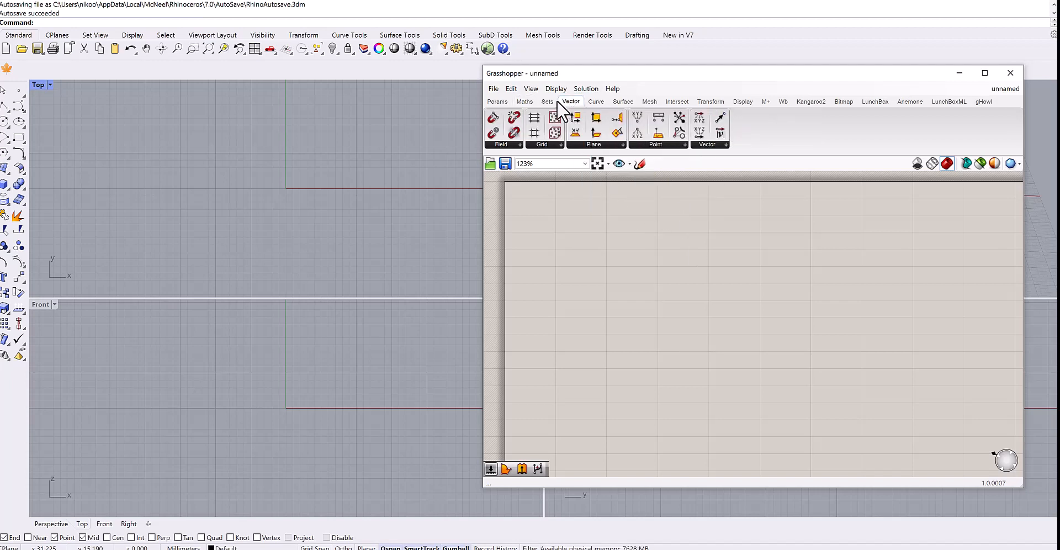
left_click(664, 144)
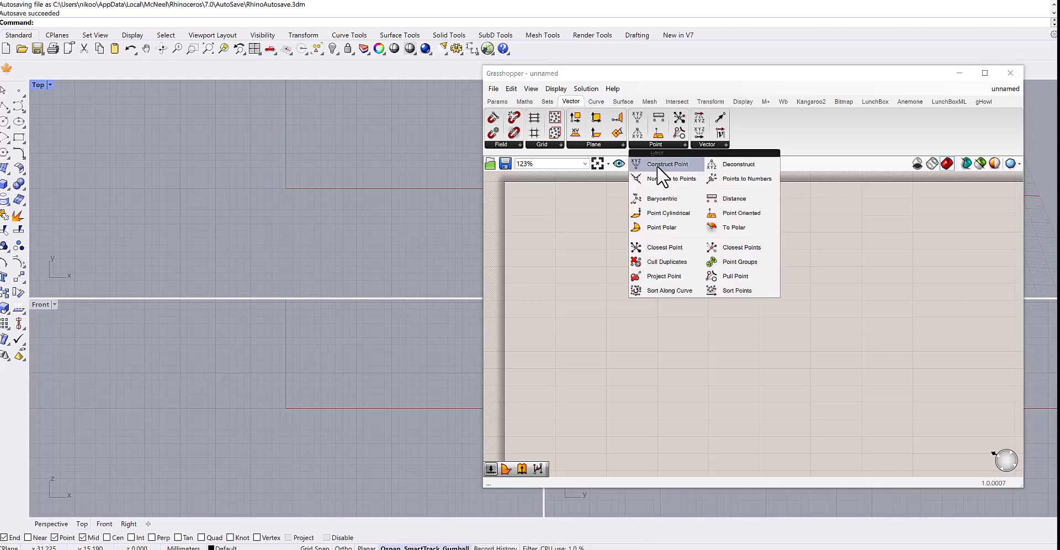
left_click_drag(669, 165, 753, 245)
scroll(693, 284, "up", 5)
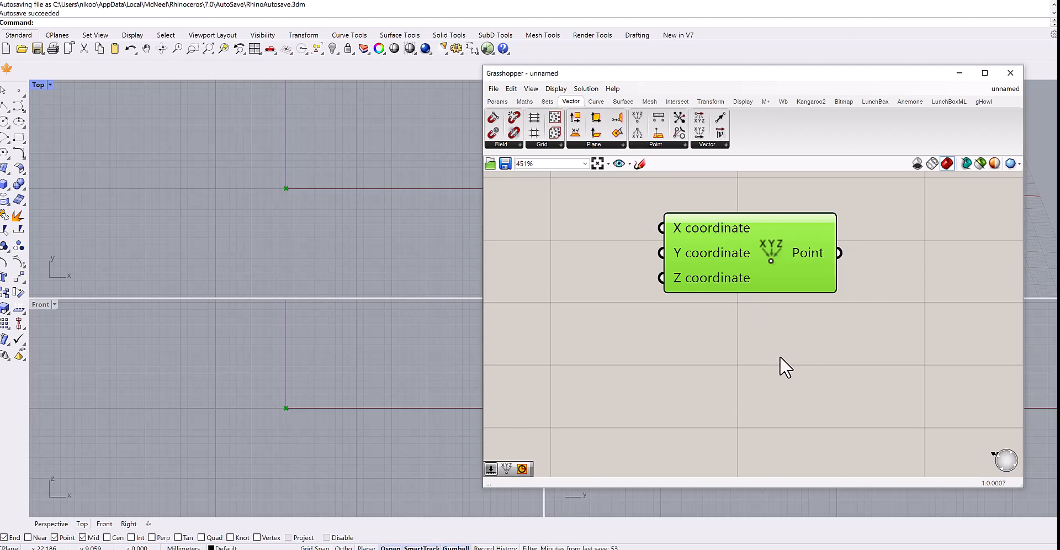
Add another Construct Point component by searching the canvas for "constru".
double_click(758, 363)
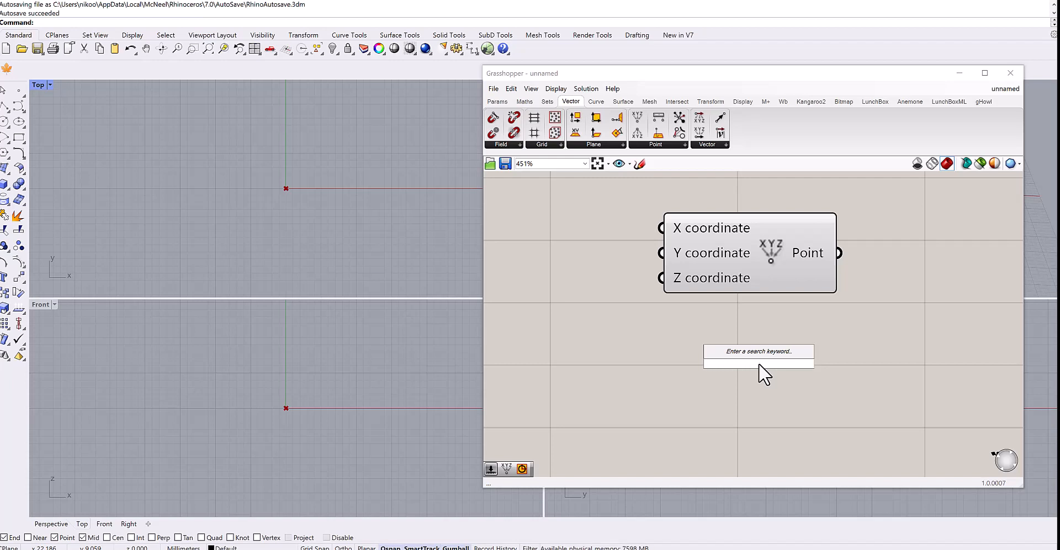
type("constru")
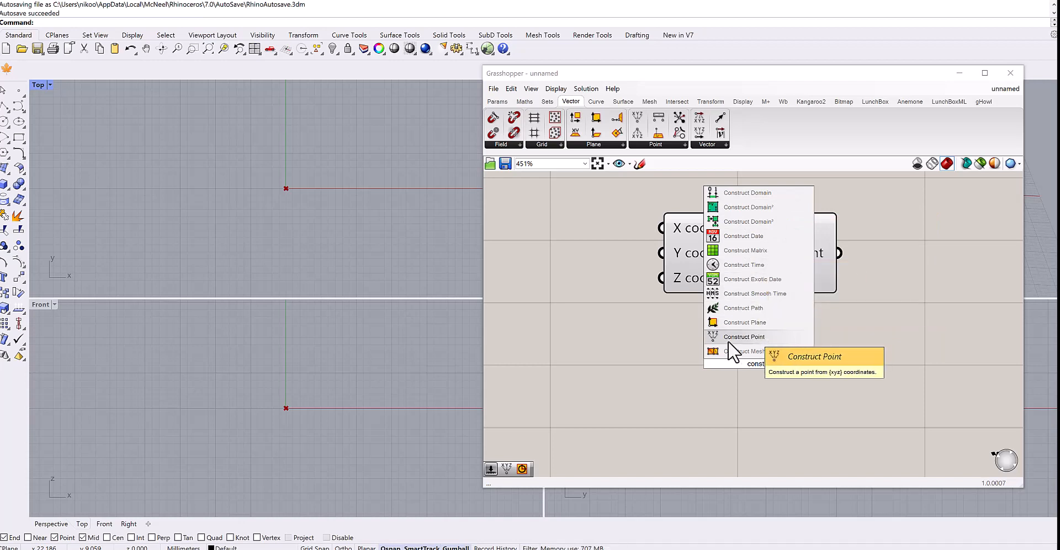
left_click(750, 336)
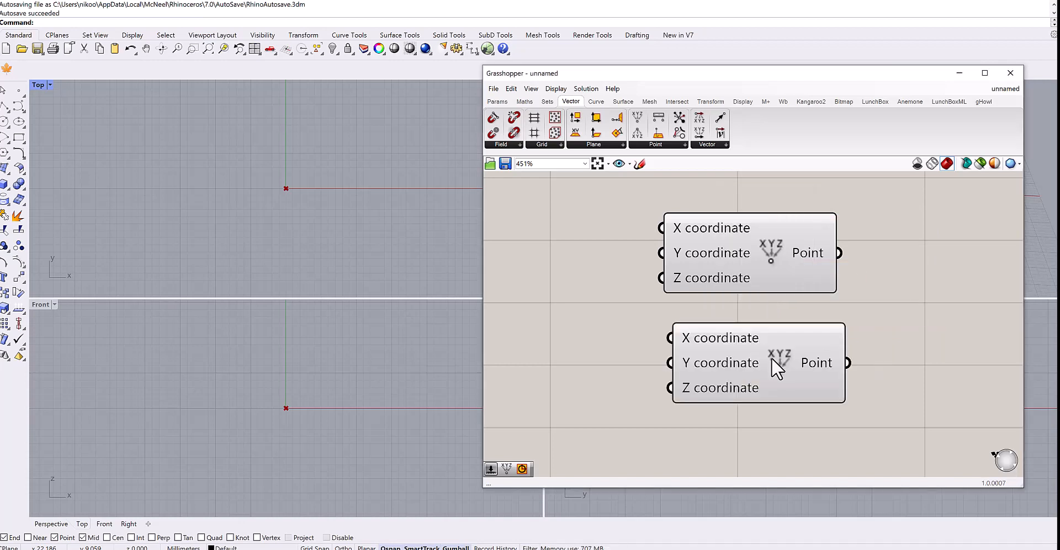
left_click(770, 343)
left_click_drag(772, 345, 772, 343)
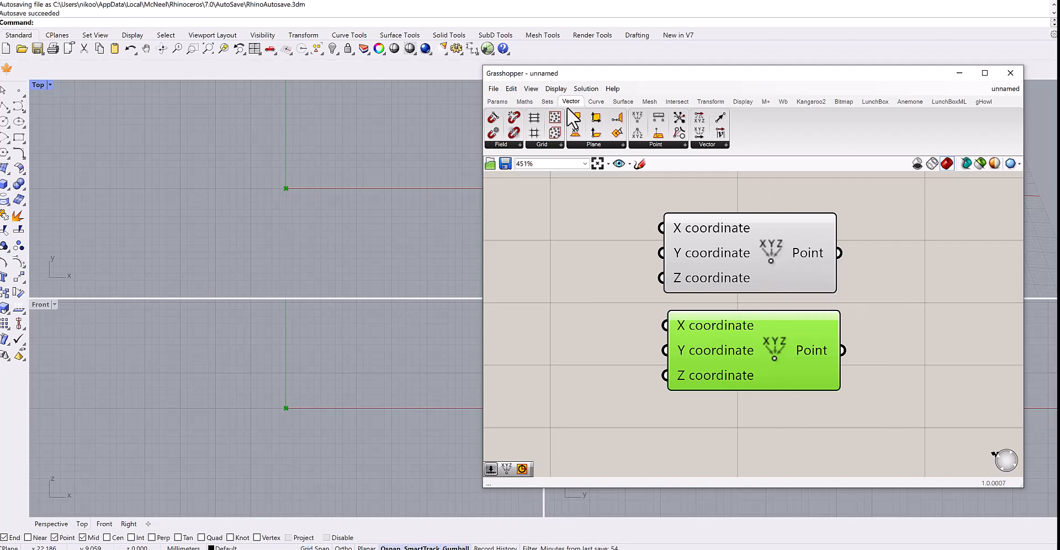
Delete the first Construct Point component and move the remaining one up.
left_click(759, 250)
key("Delete")
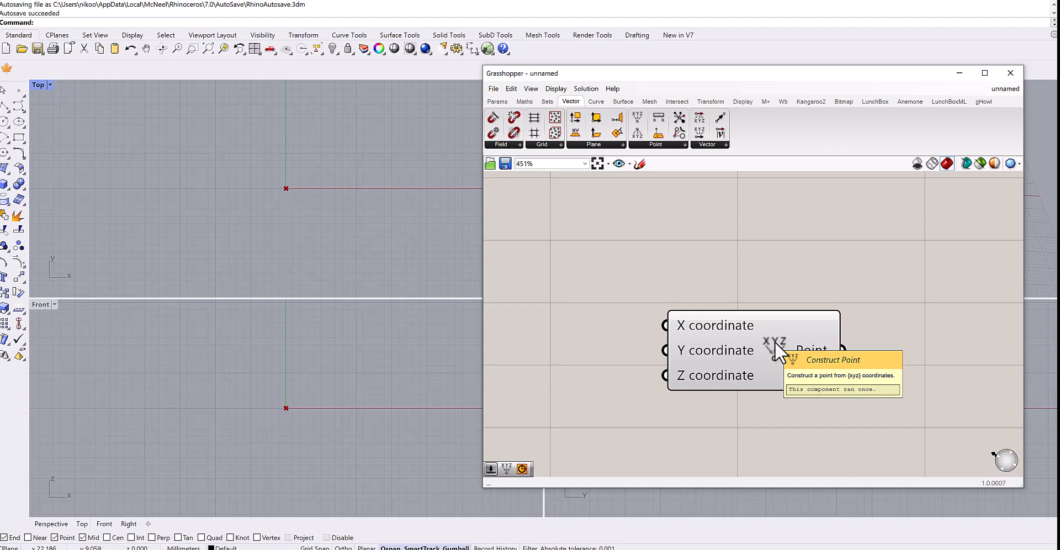
left_click_drag(774, 342, 789, 293)
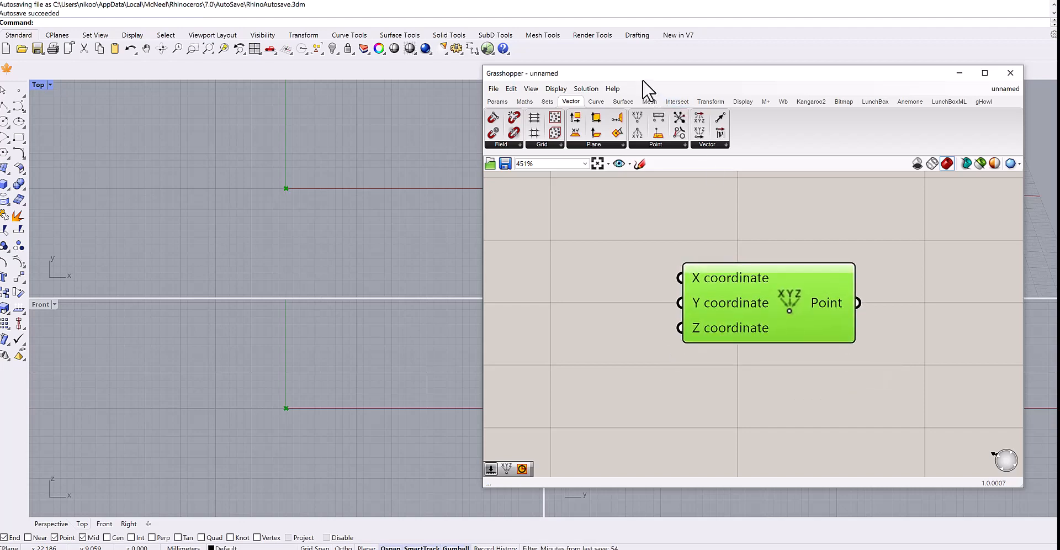
Move the Grasshopper window aside and maximize the Perspective viewport.
left_click_drag(643, 80, 790, 95)
double_click(563, 88)
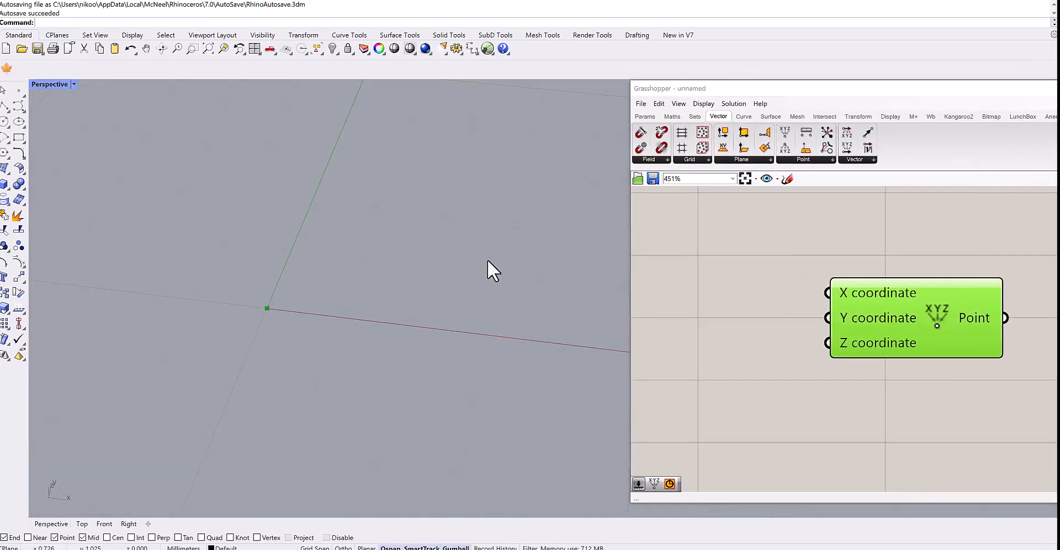
right_click_drag(332, 326, 340, 273, "shift")
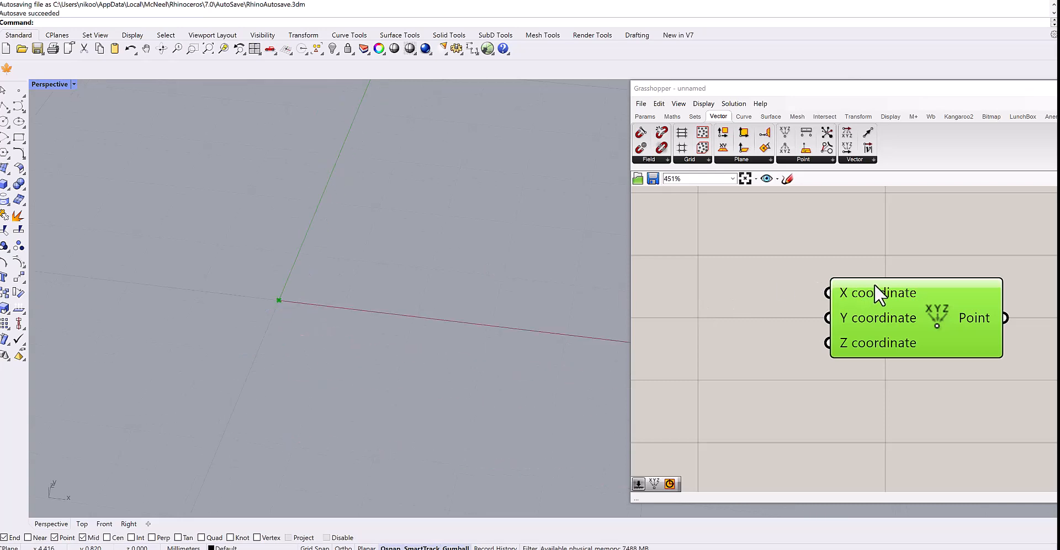
Reposition the Grasshopper window beside the viewport and move the Construct Point component on the canvas.
left_click_drag(850, 269, 784, 240)
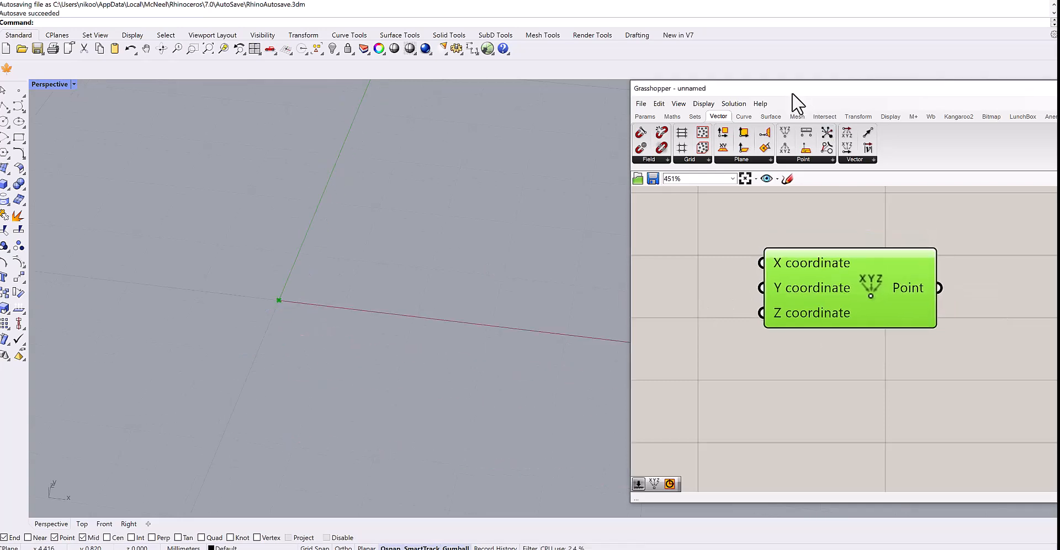
left_click_drag(792, 95, 606, 87)
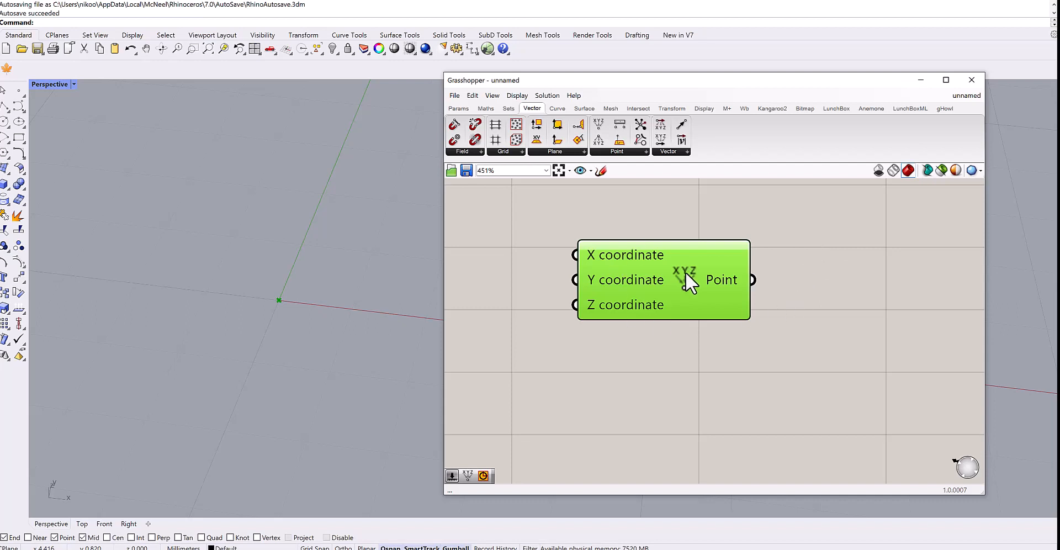
left_click_drag(682, 276, 696, 280)
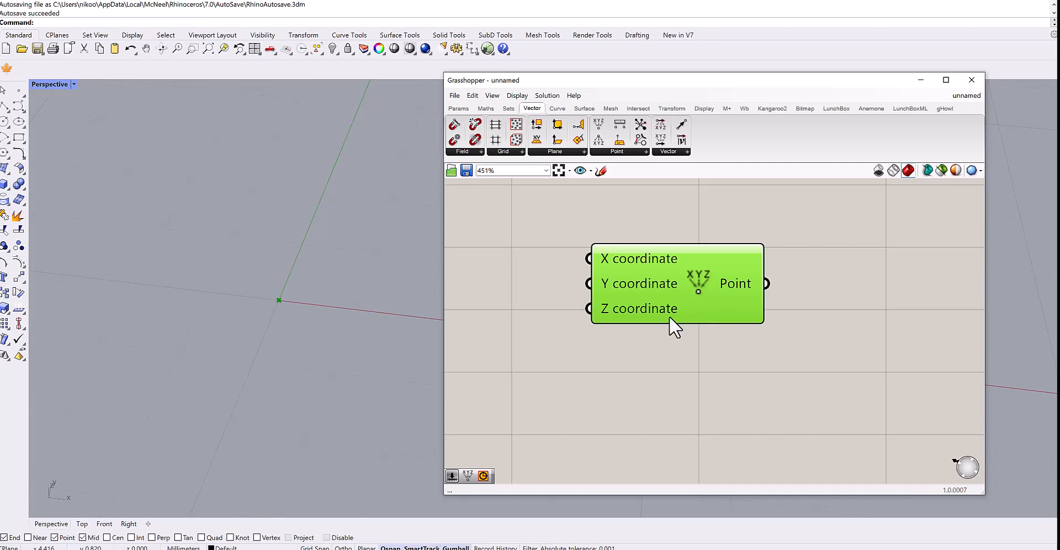
scroll(640, 275, "up", 1)
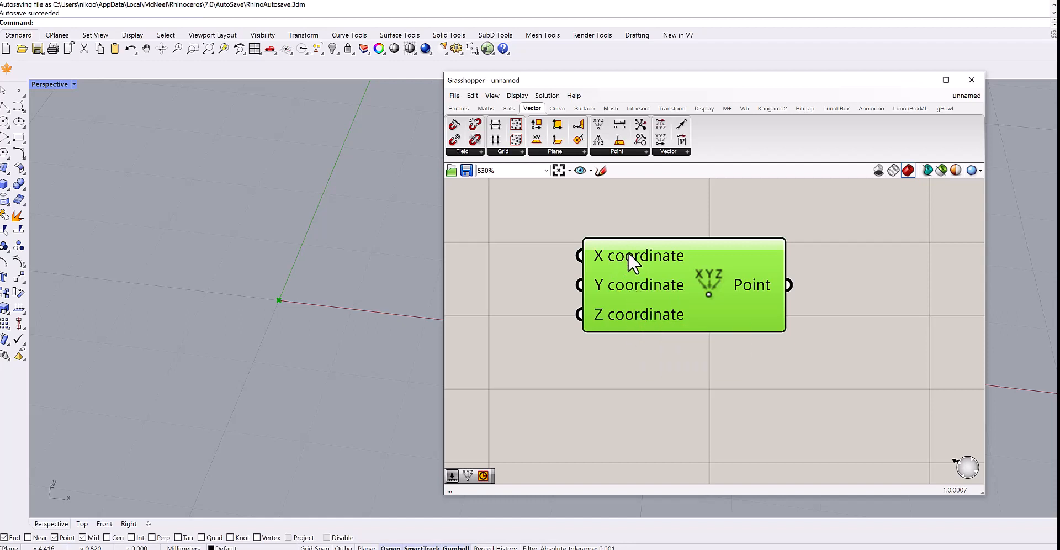
left_click_drag(651, 281, 685, 280)
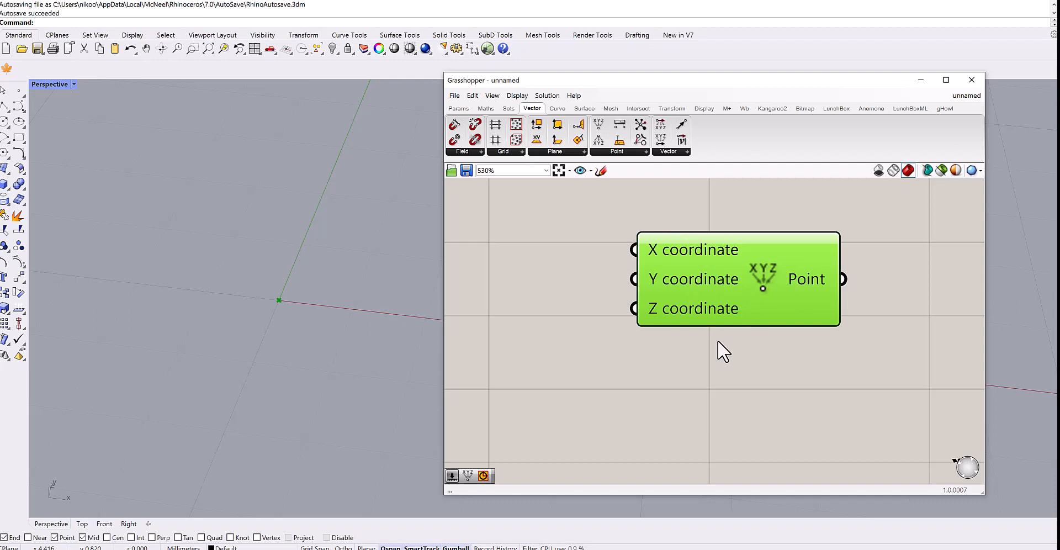
left_click(728, 359)
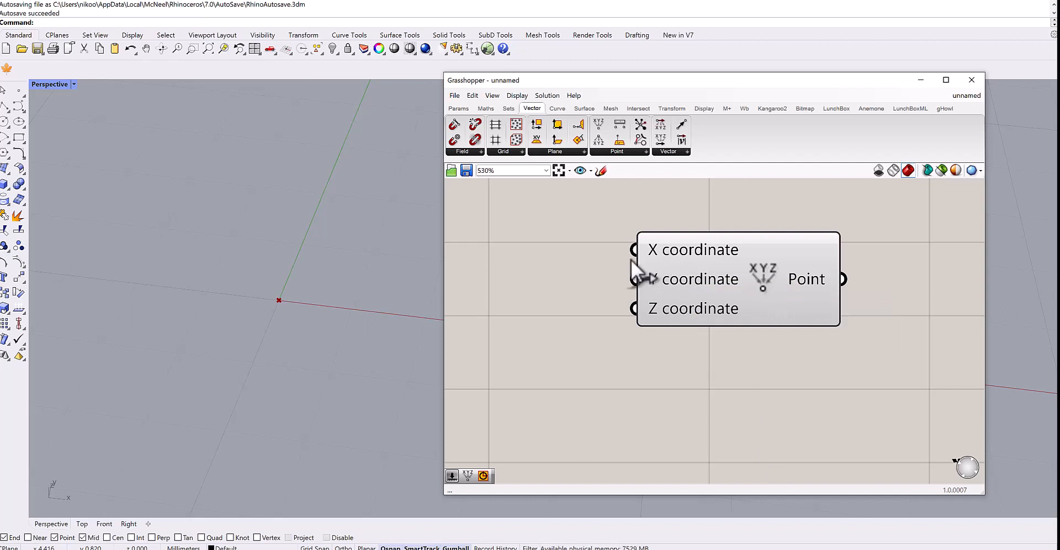
scroll(289, 310, "up", 5)
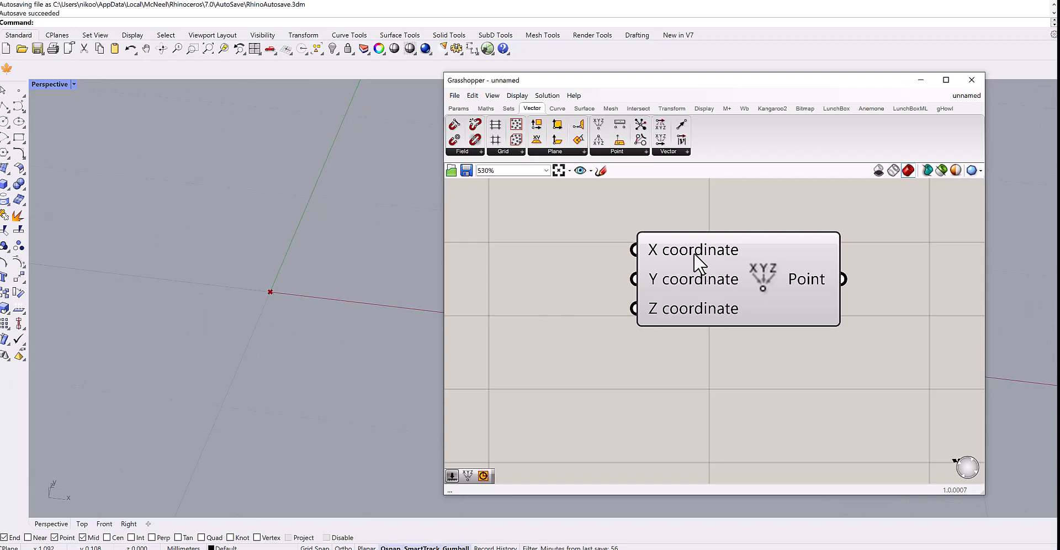
Add a Number Slider with value 2 by canvas search and connect it to the X coordinate input.
double_click(520, 251)
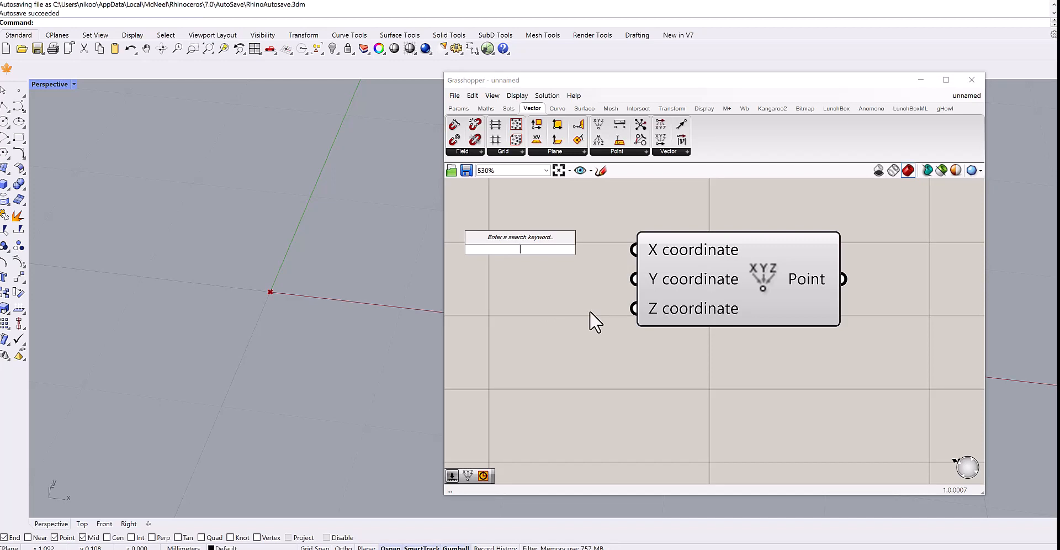
type("2")
key("Return")
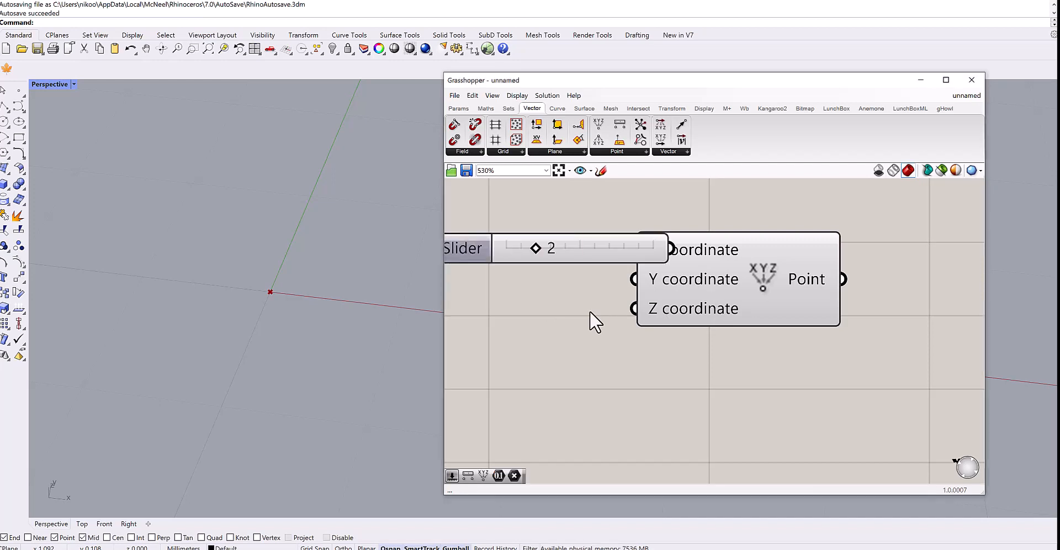
left_click_drag(698, 284, 783, 281)
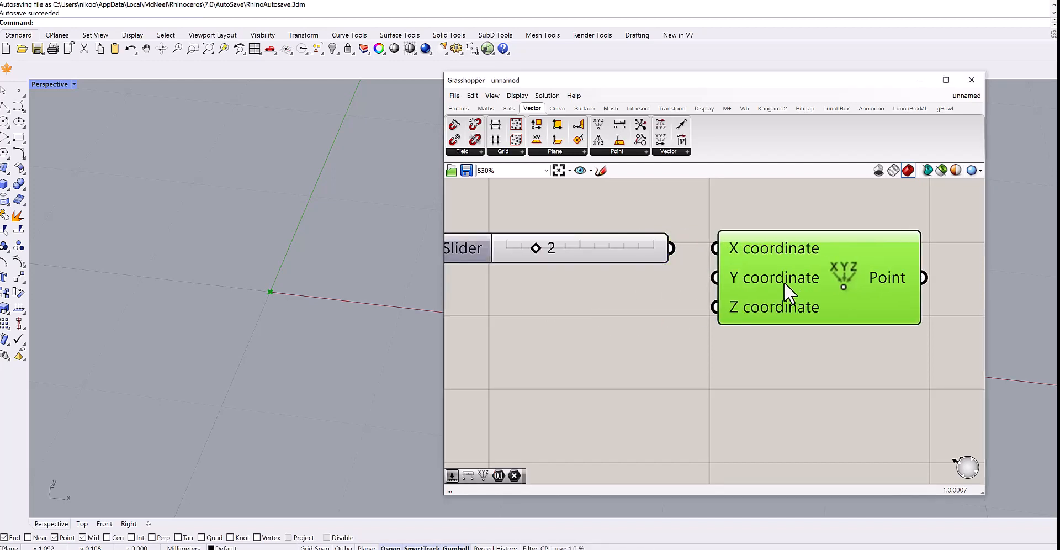
left_click_drag(675, 251, 699, 246)
Drag the number slider to move the point along X and inspect the Point output.
right_click_drag(270, 279, 289, 323)
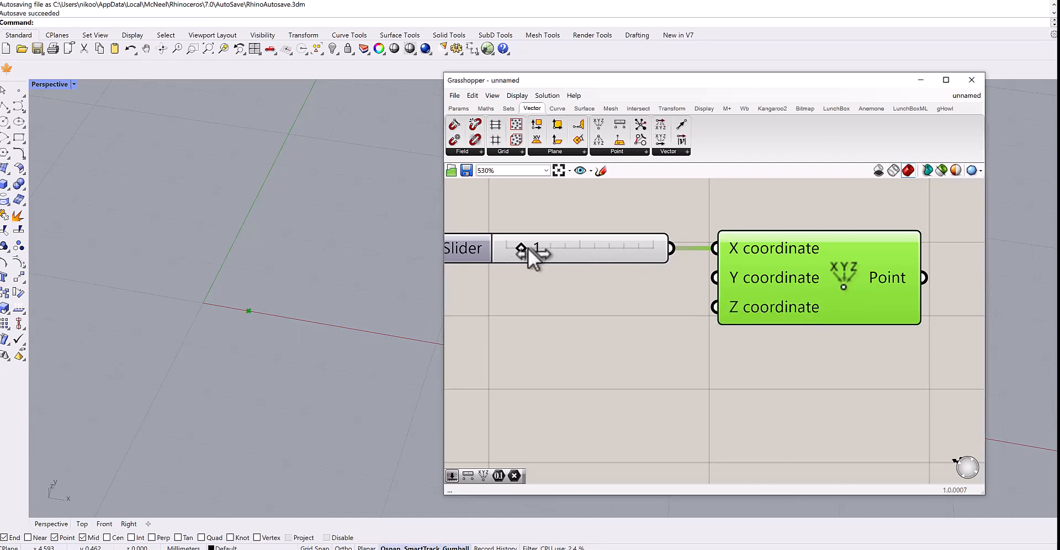
left_click_drag(522, 248, 538, 248)
right_click_drag(612, 317, 526, 315)
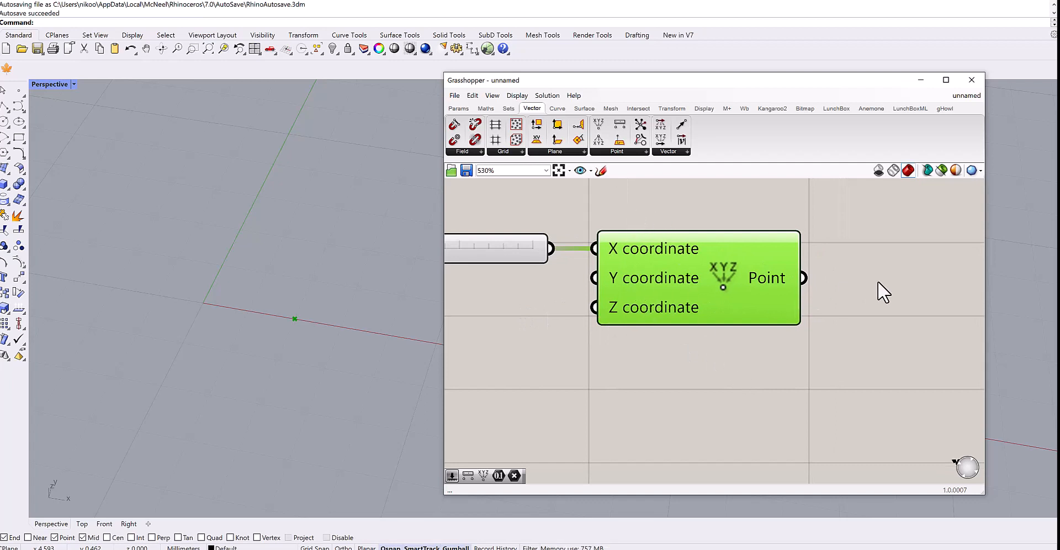
scroll(855, 287, "up", 3)
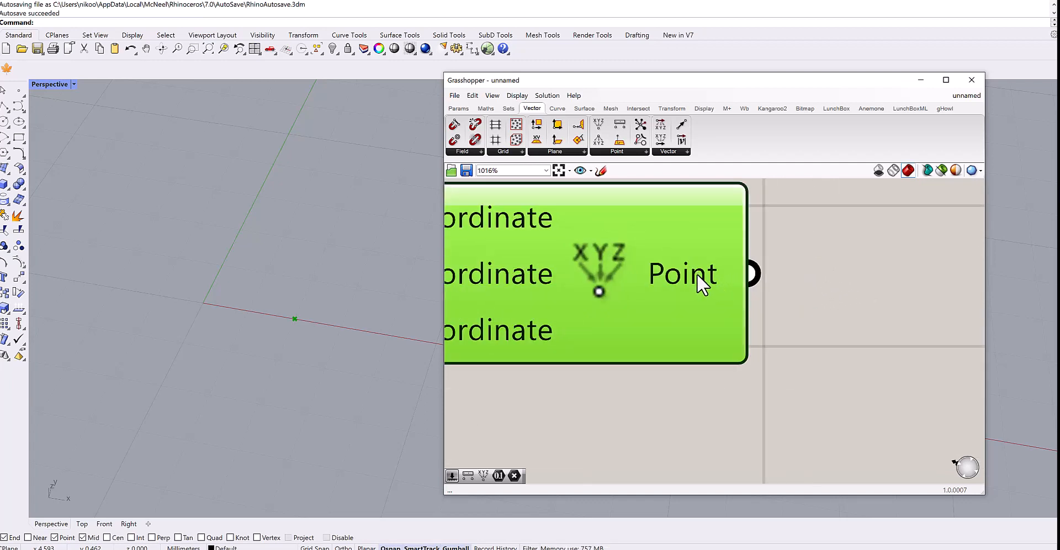
scroll(697, 273, "down", 2)
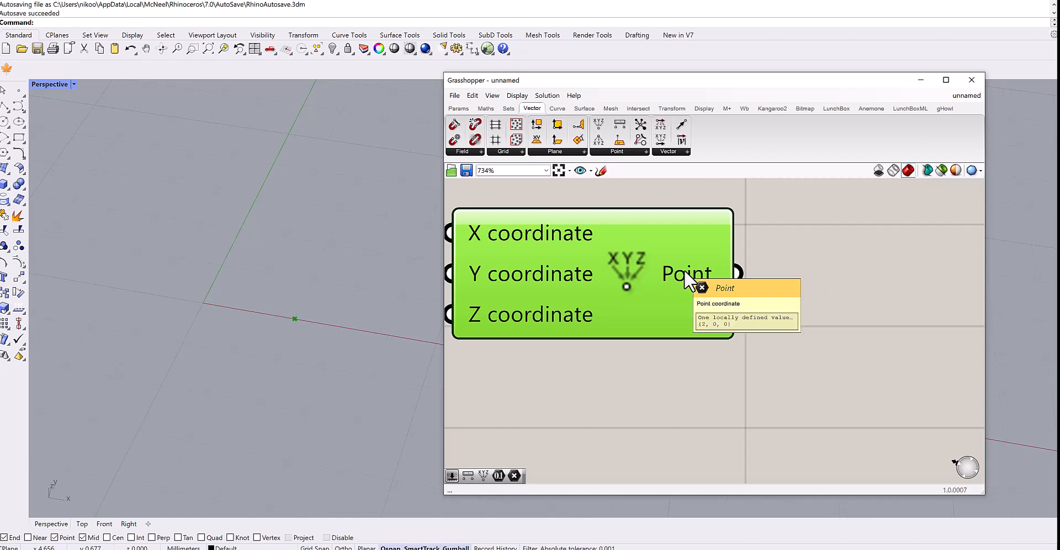
mouse_move(689, 274)
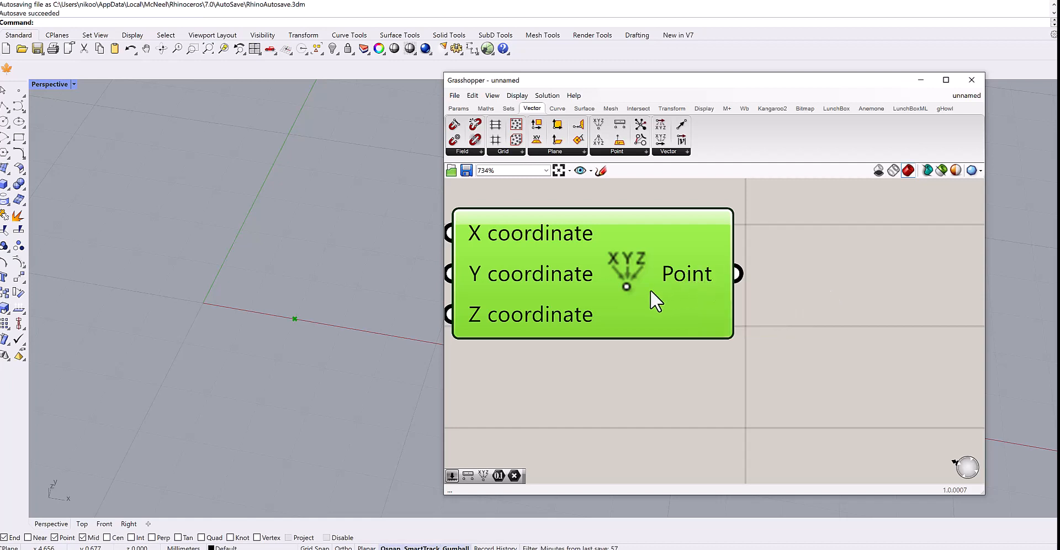
Disconnect the slider wire from the Construct Point X coordinate input.
scroll(651, 289, "down", 4)
right_click_drag(731, 292, 805, 291)
scroll(828, 282, "up", 3)
scroll(870, 283, "down", 3)
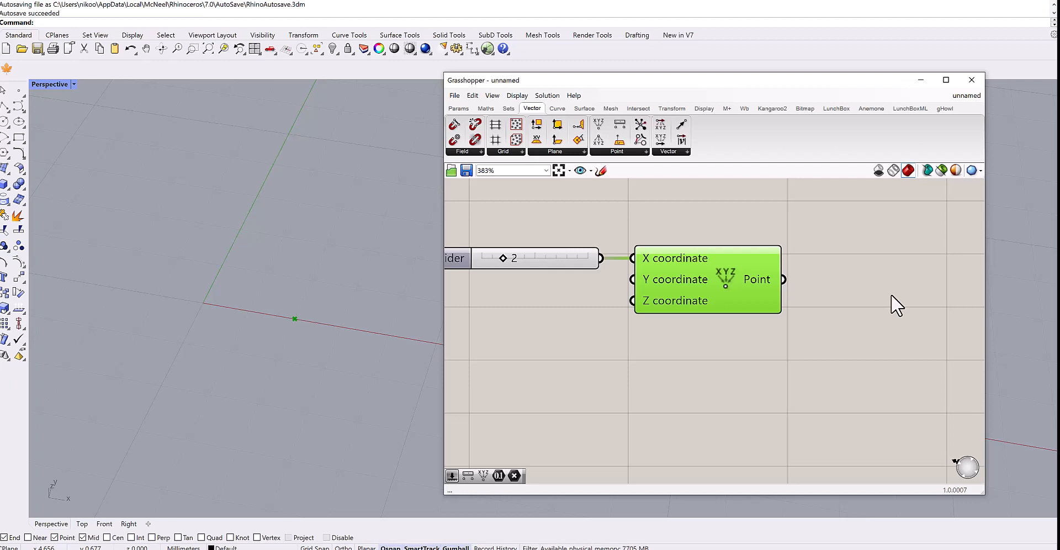
right_click_drag(682, 336, 687, 315)
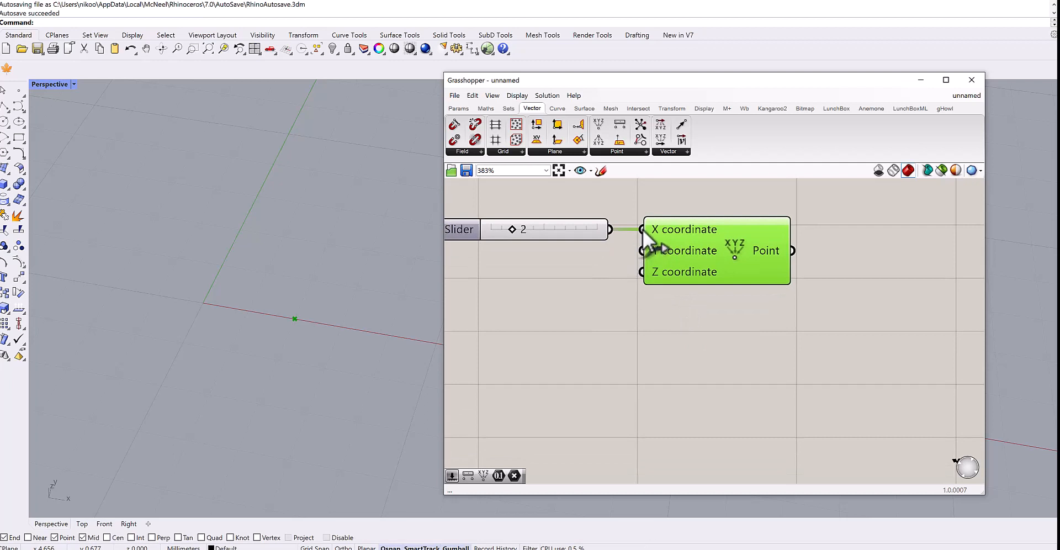
left_click_drag(643, 230, 749, 337, "ctrl")
Move the Number Slider below the Construct Point component.
scroll(717, 341, "up", 3)
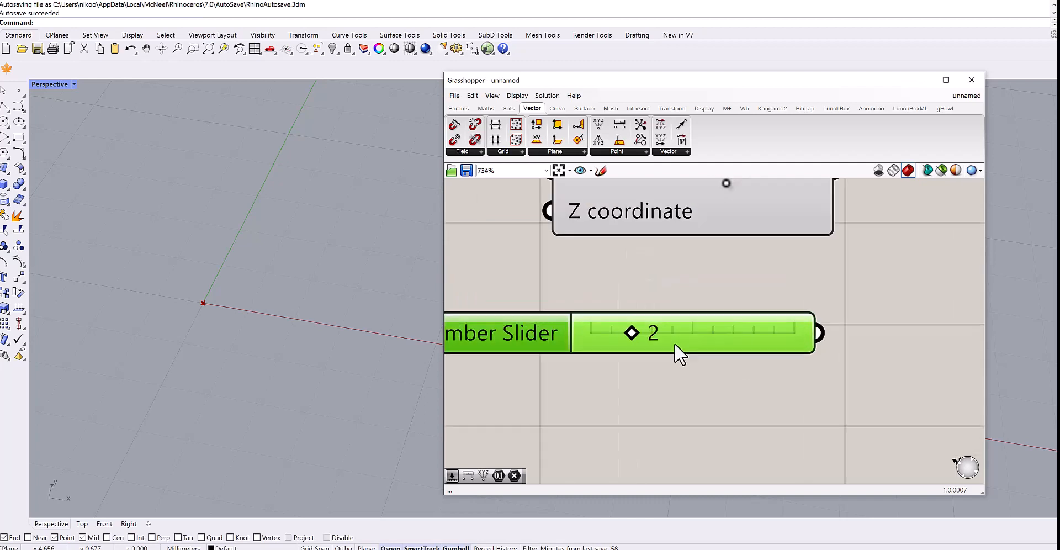
right_click_drag(721, 322, 780, 298)
left_click_drag(780, 298, 790, 289)
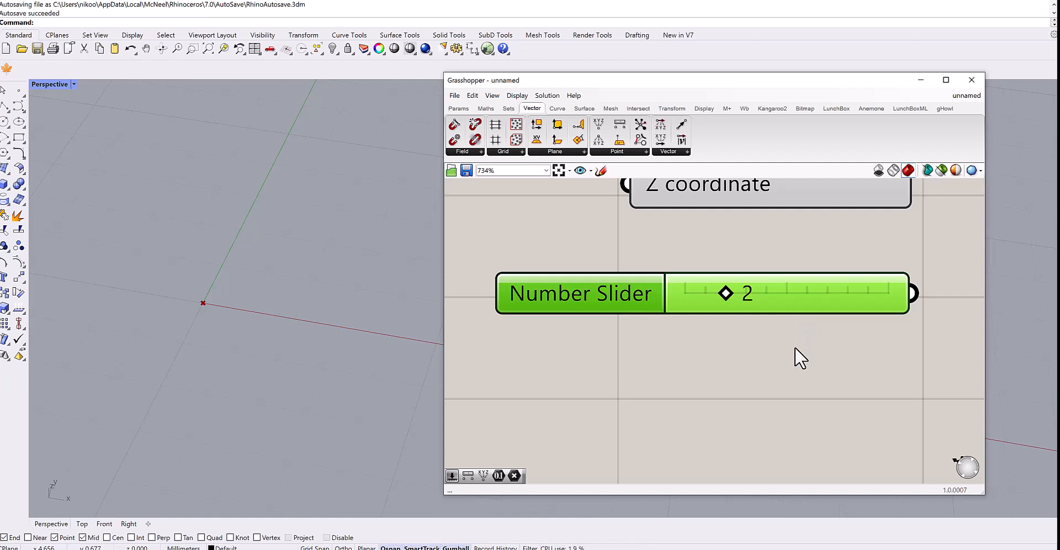
left_click_drag(641, 293, 724, 290)
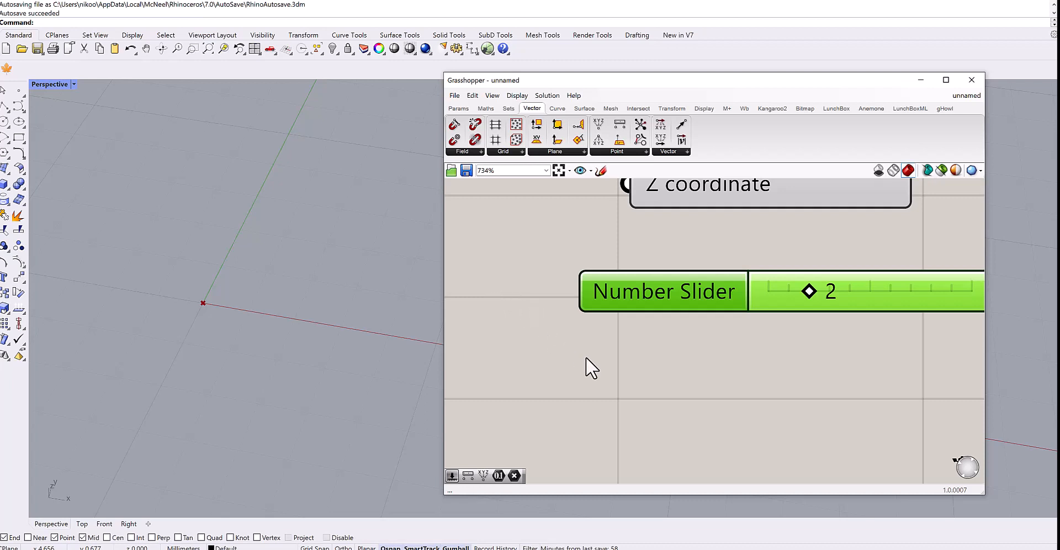
scroll(607, 375, "down", 2)
scroll(700, 393, "down", 1)
left_click_drag(771, 350, 746, 361)
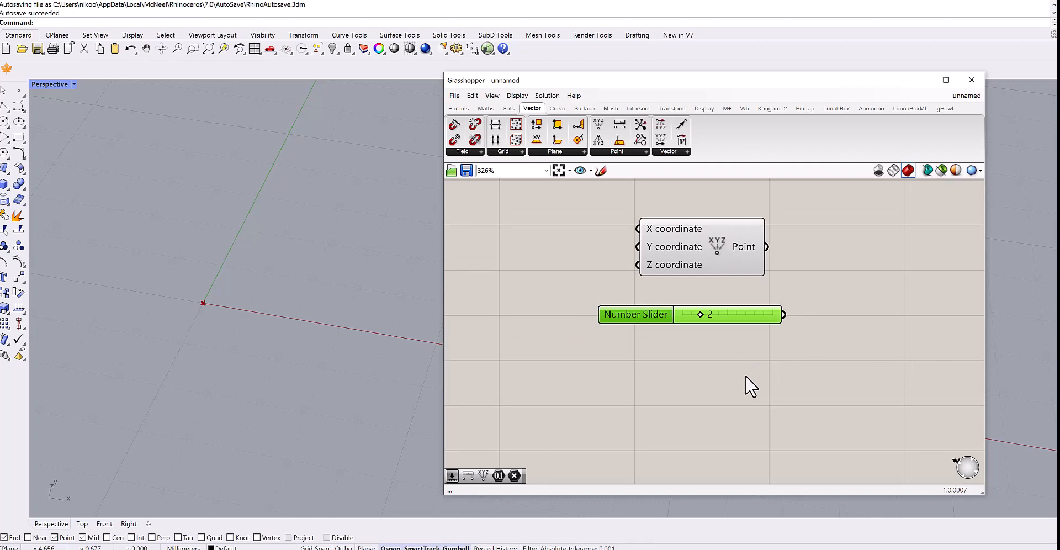
scroll(734, 318, "up", 1)
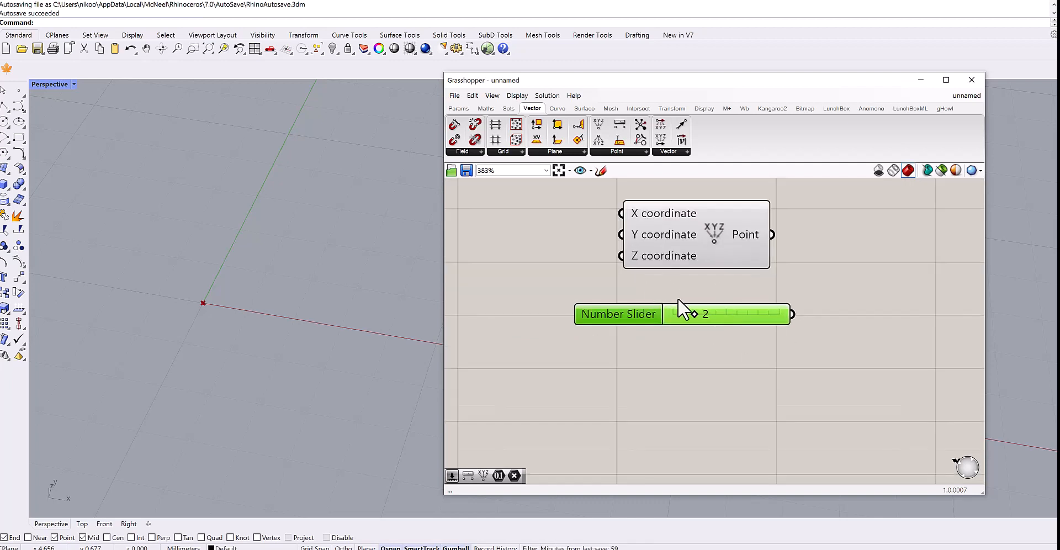
right_click(695, 364)
left_click(631, 362)
right_click_drag(698, 347, 691, 403)
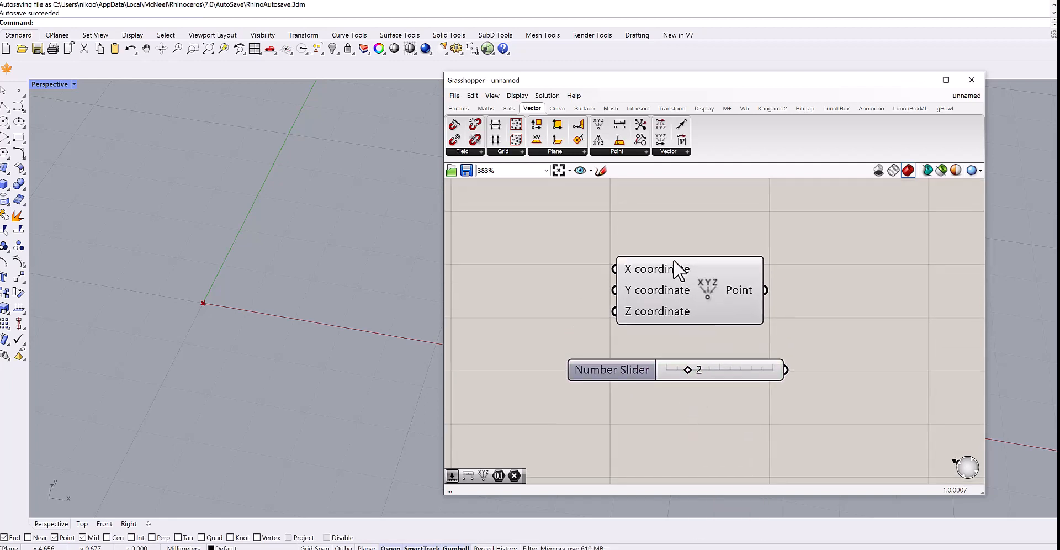
Move the Construct Point component lower on the canvas.
left_click(458, 108)
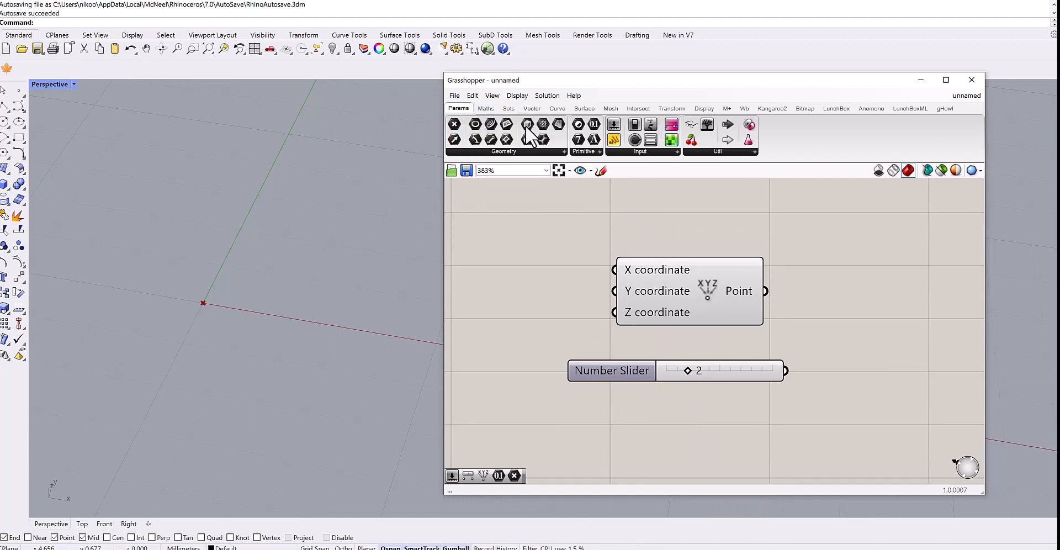
left_click(511, 150)
right_click_drag(668, 244, 682, 295)
Place a point in the Perspective viewport with the Point command and select it.
left_click(19, 90)
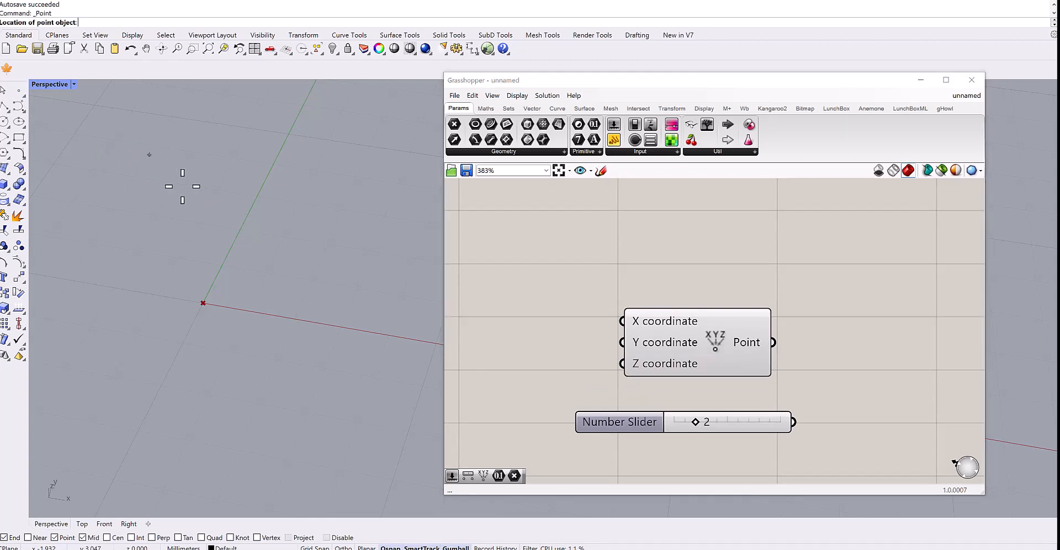
left_click(221, 200)
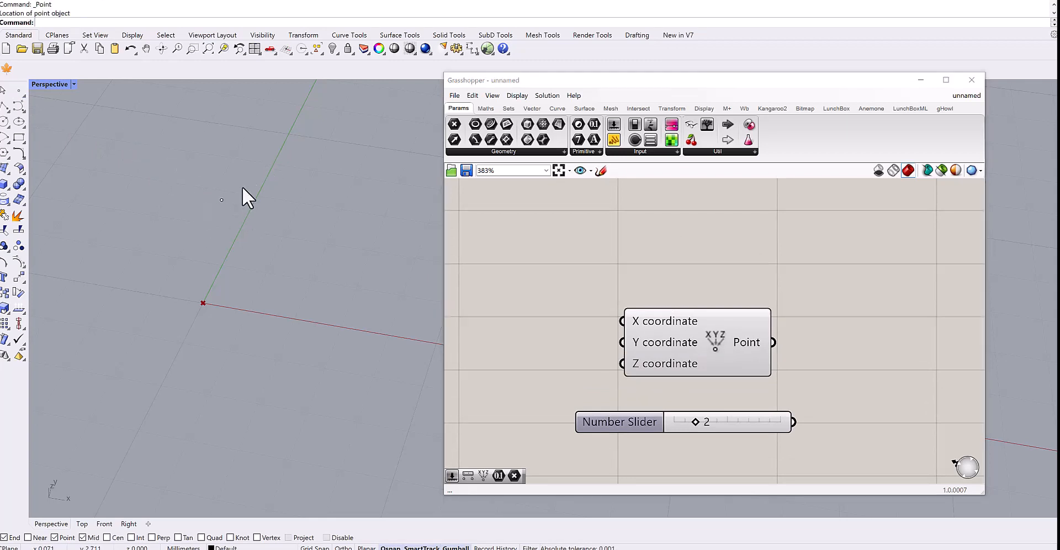
left_click_drag(709, 352, 700, 313)
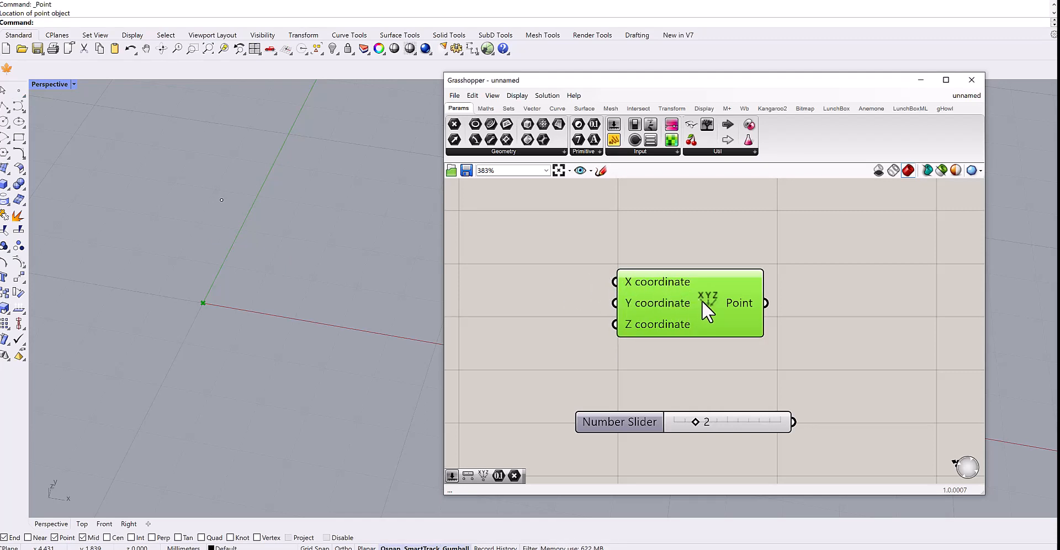
left_click_drag(701, 300, 706, 333)
left_click_drag(301, 164, 181, 242)
left_click(284, 186)
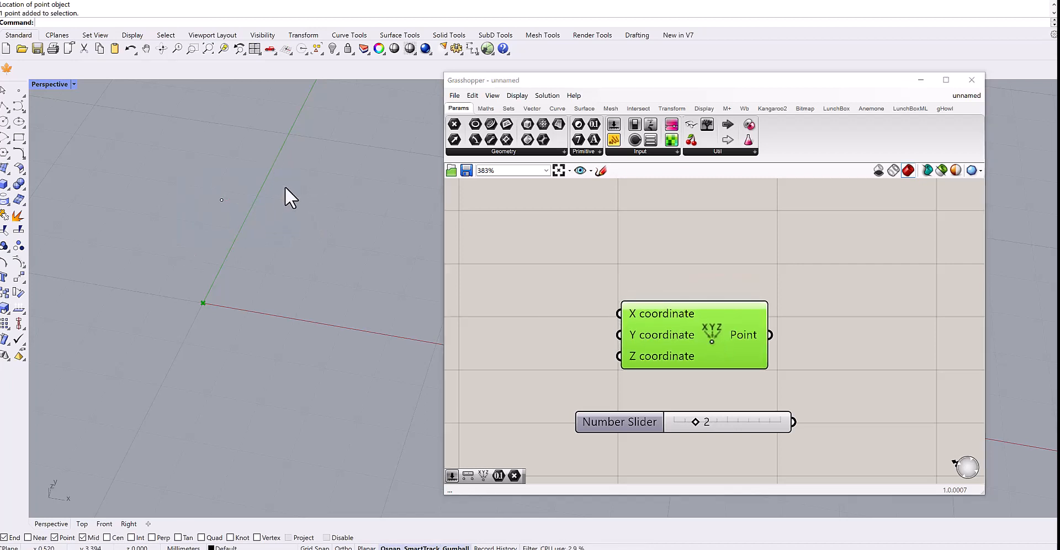
Add a Point parameter from the Geometry panel to the canvas above the Construct Point component.
left_click(513, 151)
left_click_drag(474, 176, 674, 240)
scroll(672, 236, "up", 3)
left_click(689, 247)
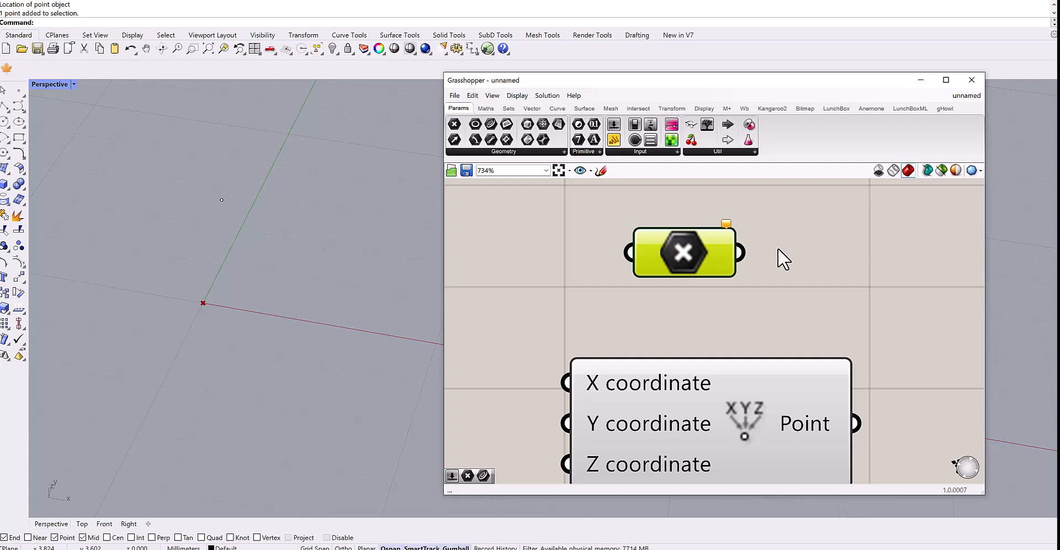
Reference the Rhino point into the Point parameter using Set one Point.
left_click_drag(266, 155, 176, 237)
left_click(706, 290)
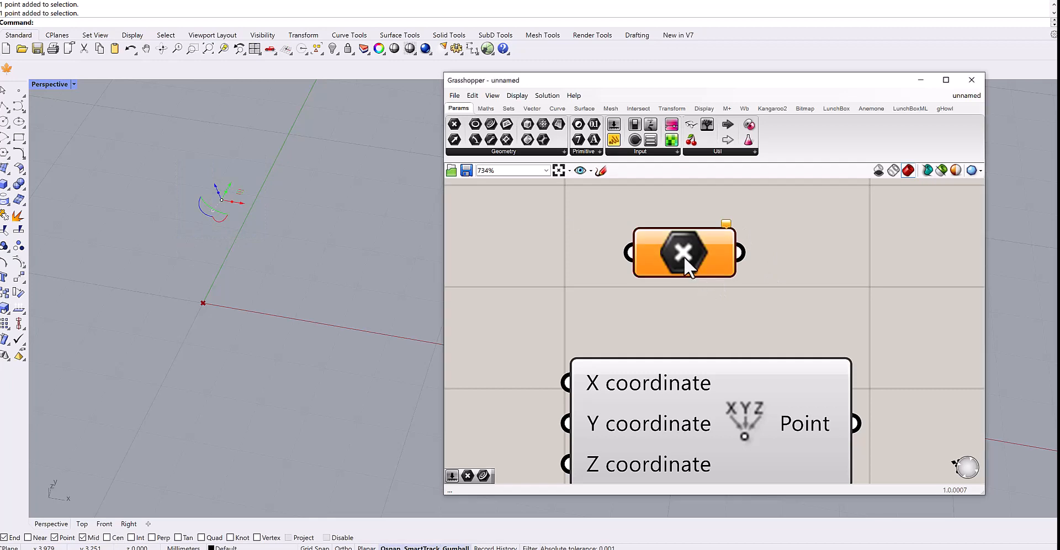
right_click(682, 255)
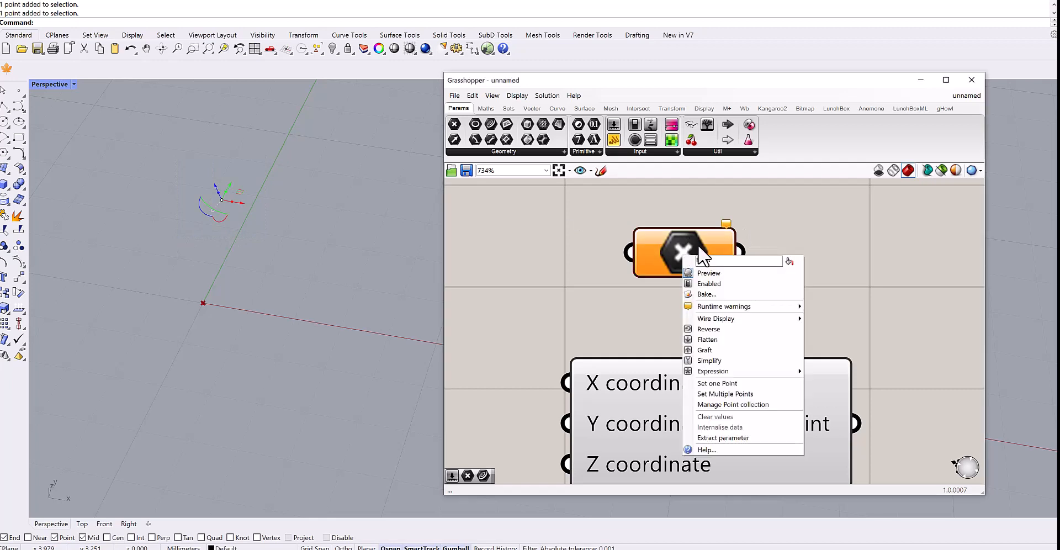
left_click(718, 383)
left_click(221, 200)
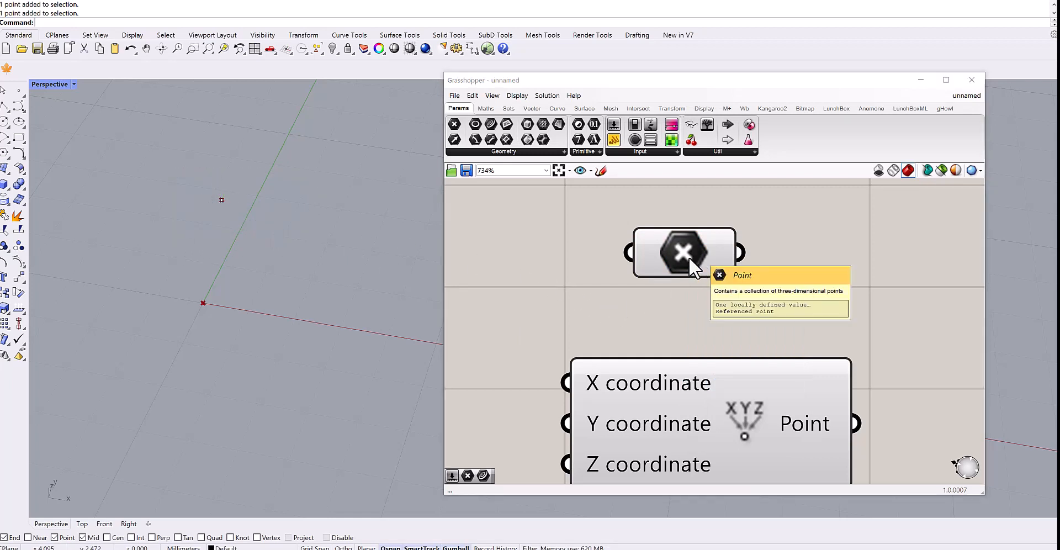
left_click_drag(690, 253, 694, 267)
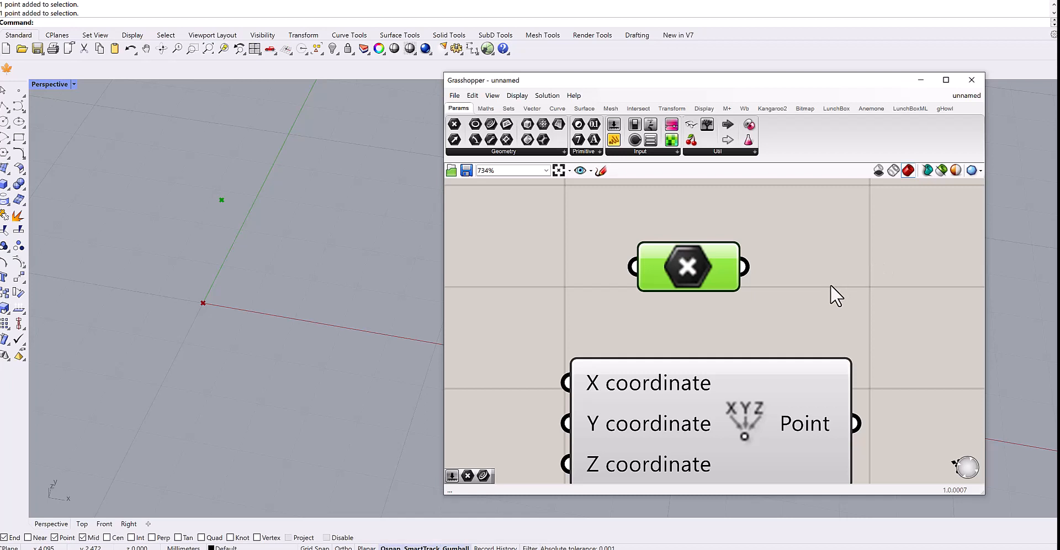
Draw a control point curve through four points in the Perspective viewport.
left_click(19, 106)
left_click(308, 303)
left_click(275, 234)
left_click(164, 284)
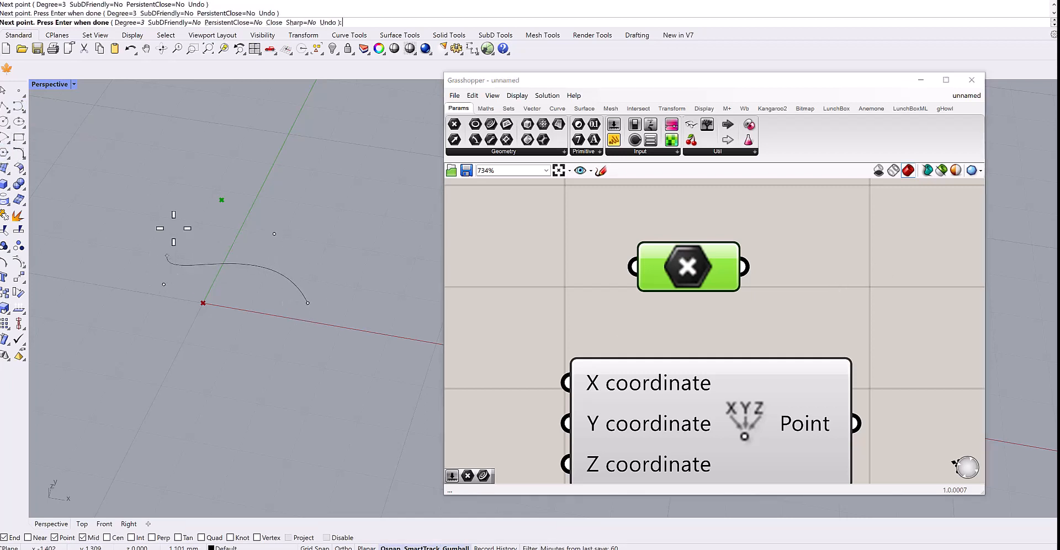
left_click(173, 228)
key("Return")
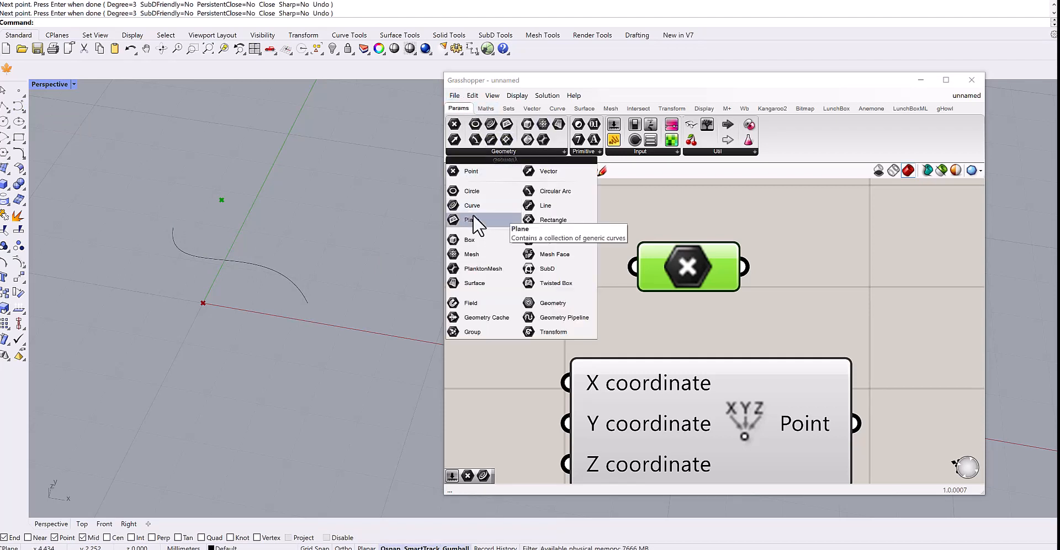
Add a Curve parameter from the Geometry panel to the canvas, above the Point parameter.
left_click_drag(472, 213, 685, 218)
right_click_drag(674, 243, 667, 289)
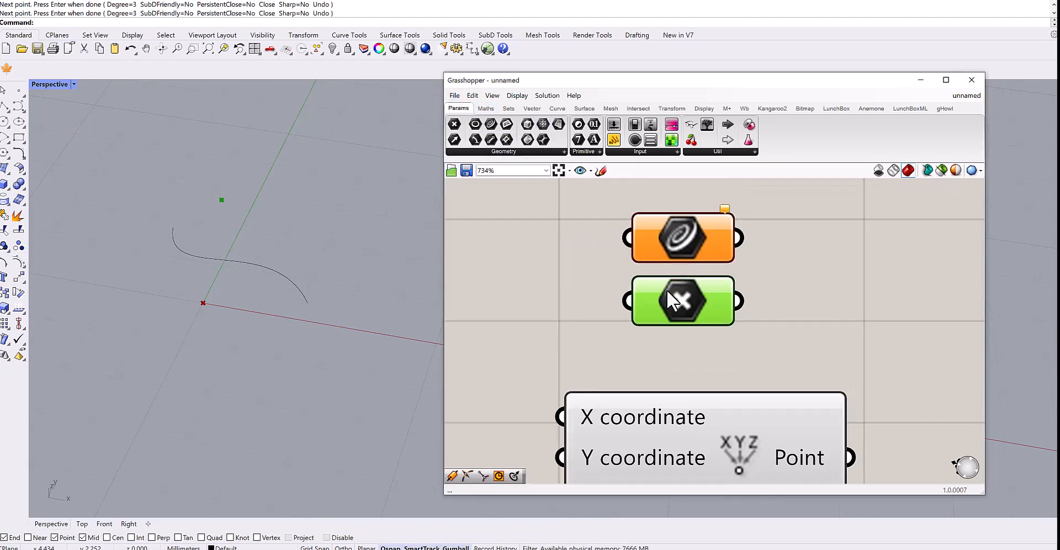
Reference the Rhino curve into the Curve parameter using Set one Curve.
right_click(667, 289)
left_click(680, 245)
right_click(680, 245)
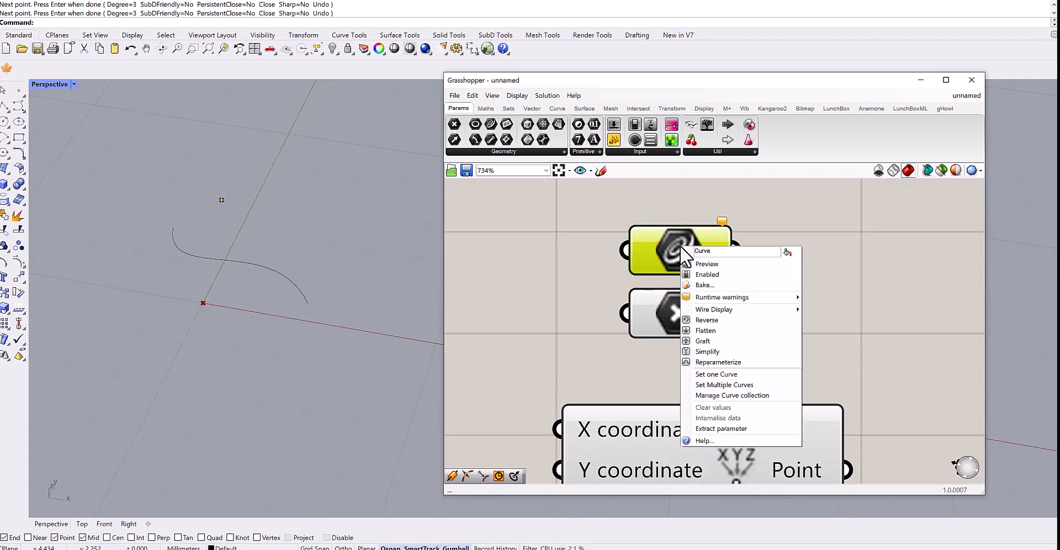
left_click(715, 374)
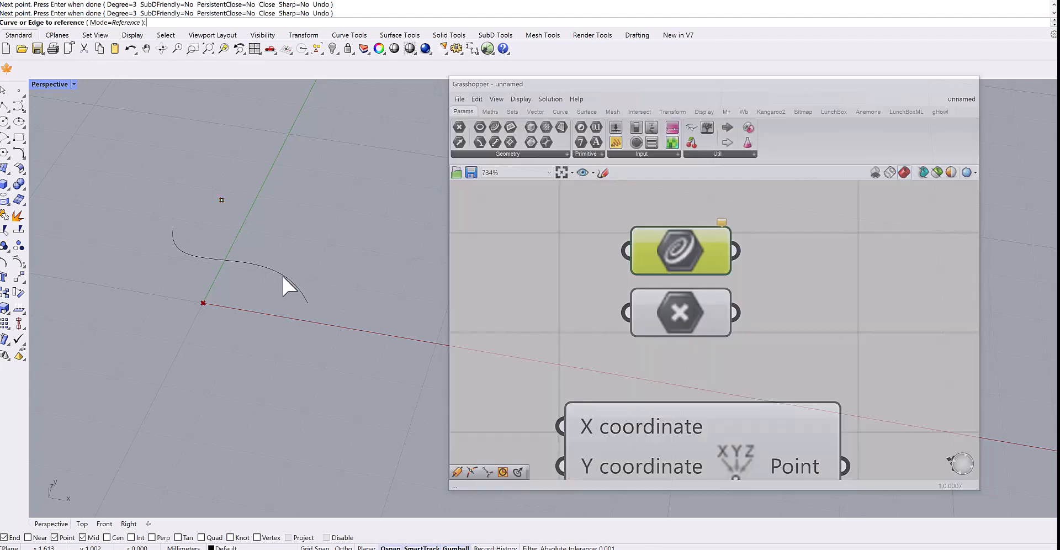
left_click(284, 280)
left_click(813, 259)
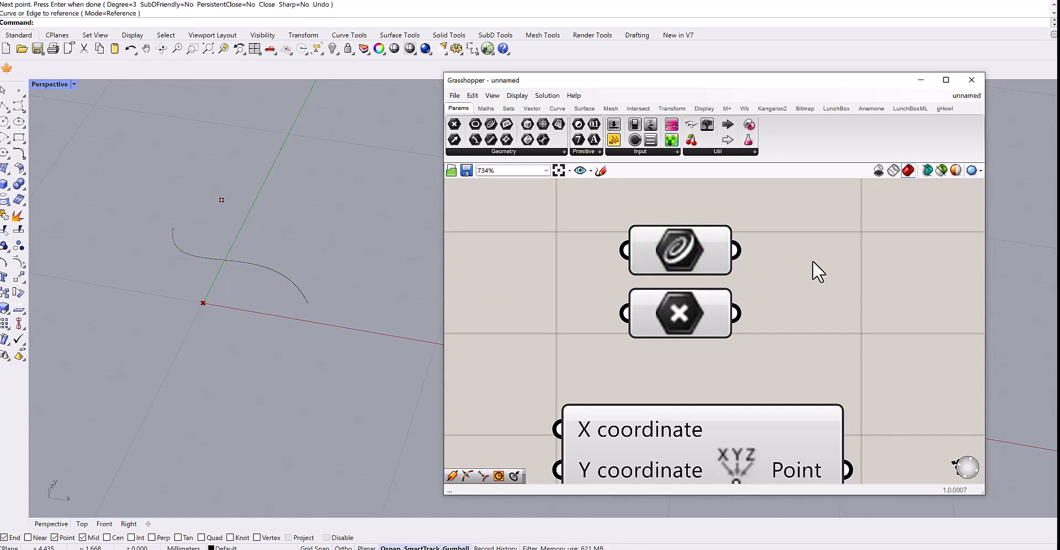
scroll(800, 277, "down", 1)
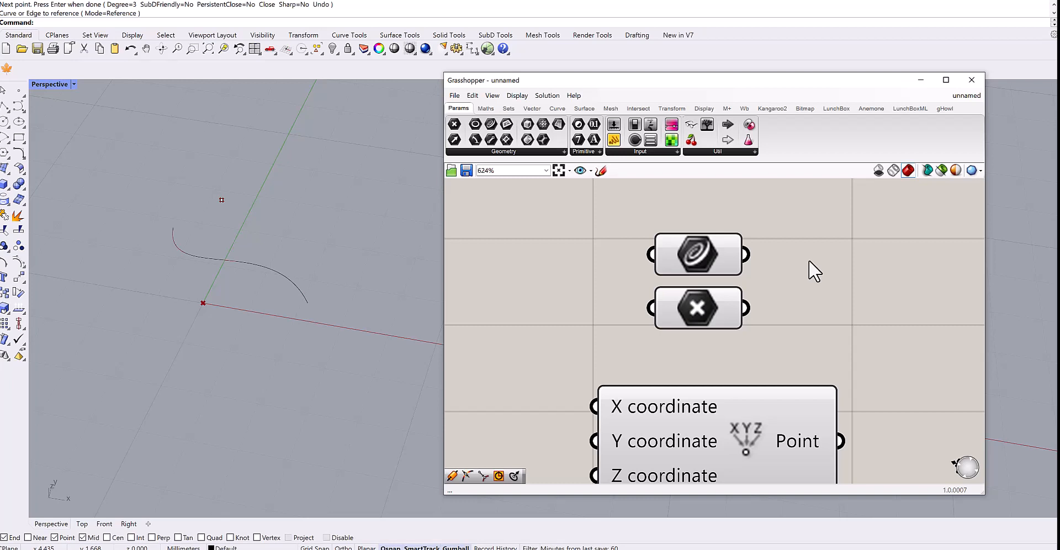
left_click_drag(706, 255, 707, 248)
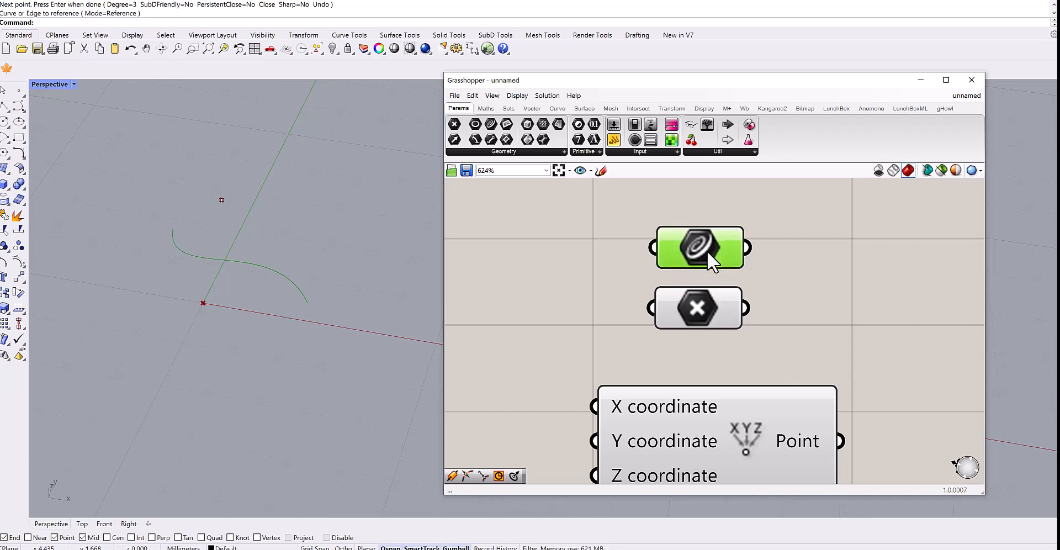
left_click(796, 277)
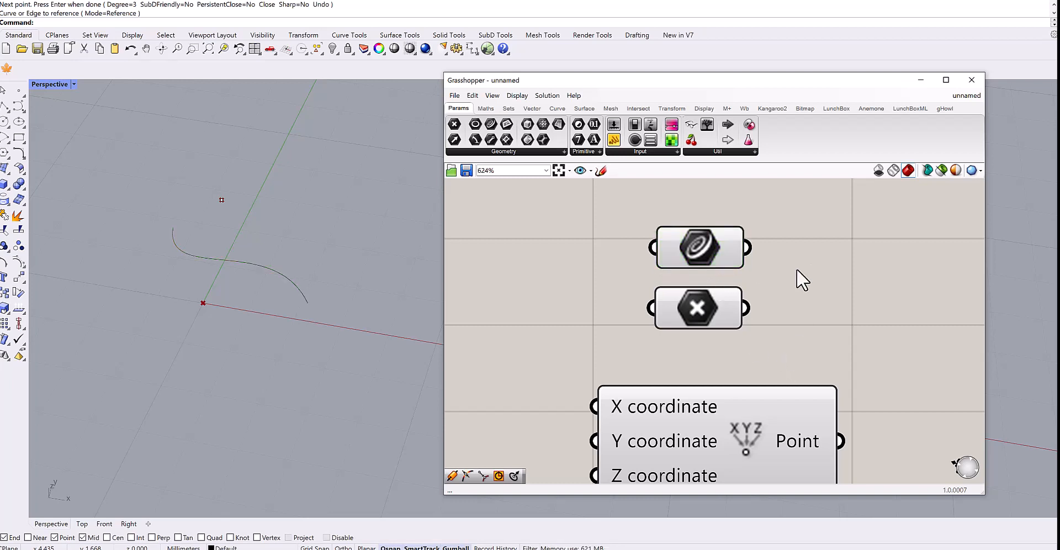
Draw a second control point curve through four points in the Perspective viewport.
left_click(22, 108)
left_click(323, 369)
left_click(229, 310)
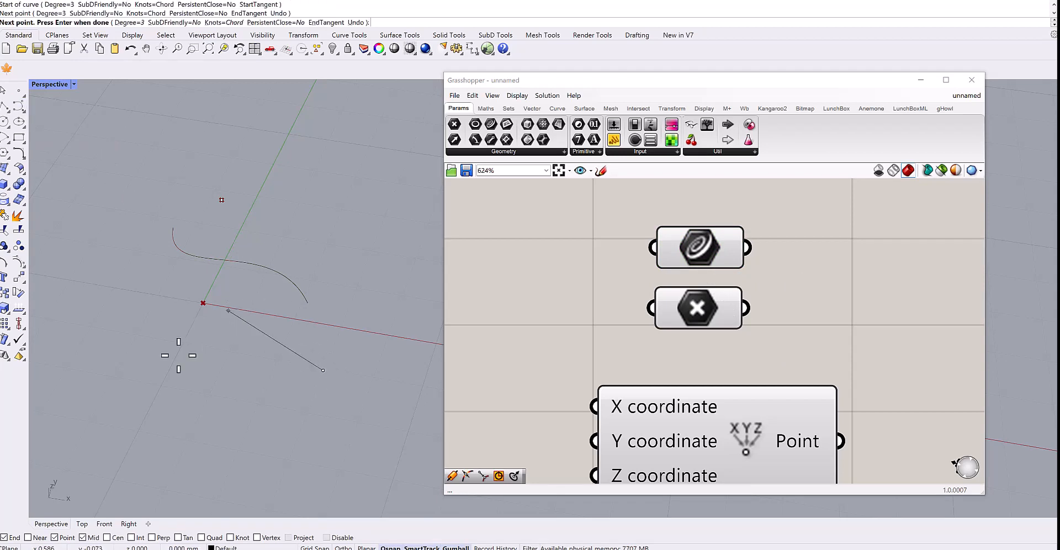
left_click(178, 354)
left_click(137, 287)
right_click(138, 285)
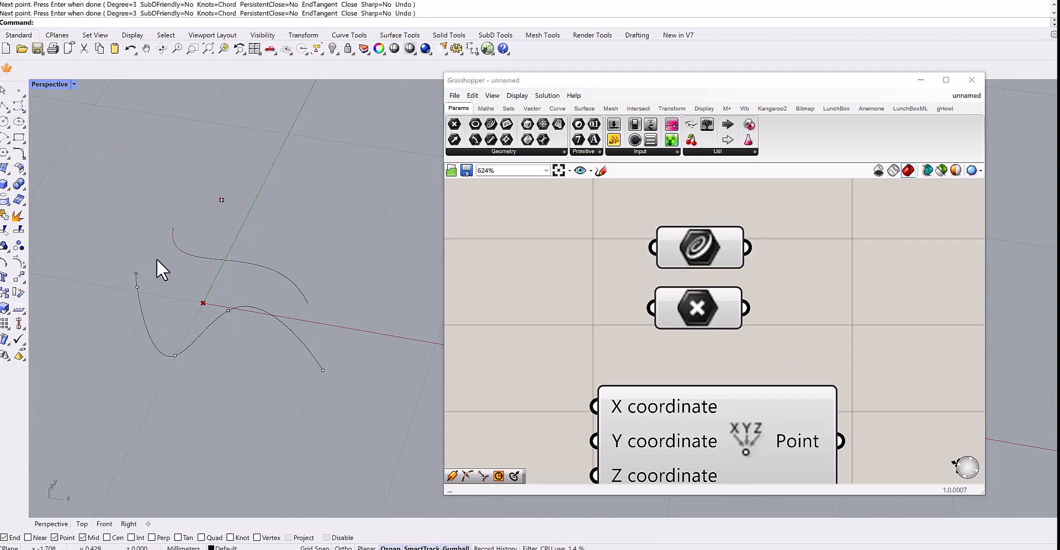
Draw a straight line below the curves in the Perspective viewport.
left_click(5, 105)
left_click(237, 364)
left_click(181, 428)
right_click(181, 428)
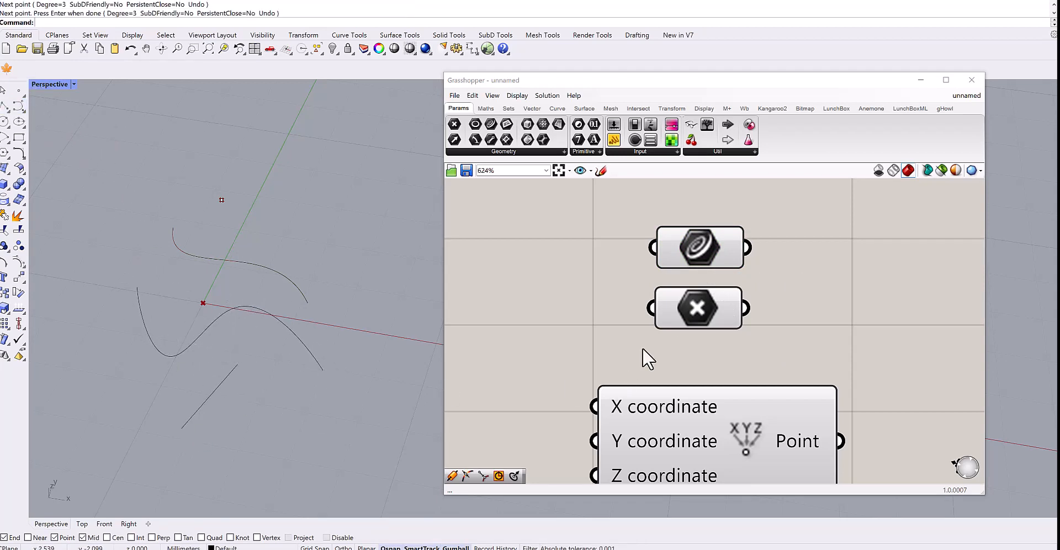
Reference all three Rhino curves into the Curve parameter with Set Multiple Curves using a window selection.
right_click(699, 246)
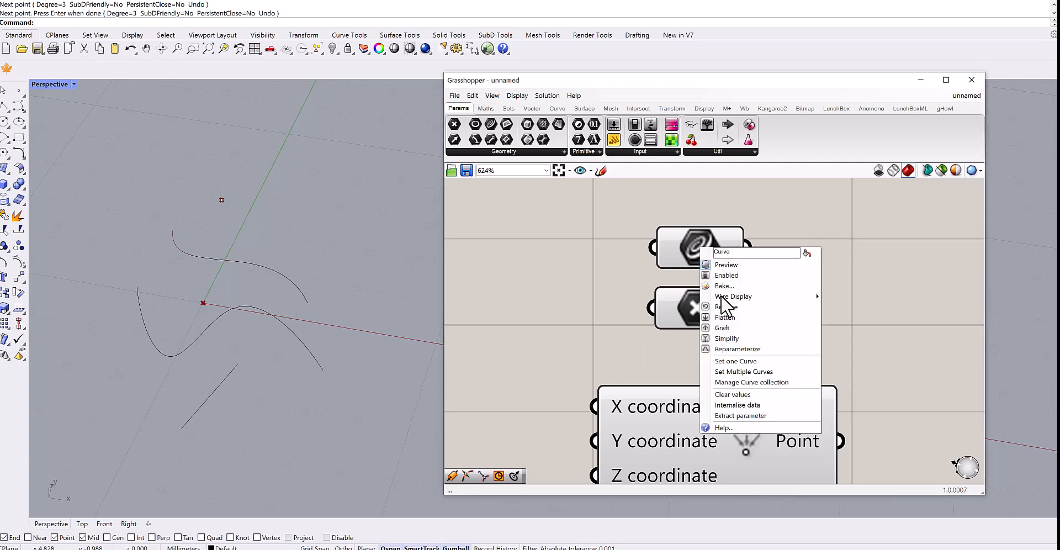
left_click(743, 373)
left_click_drag(349, 241, 217, 423)
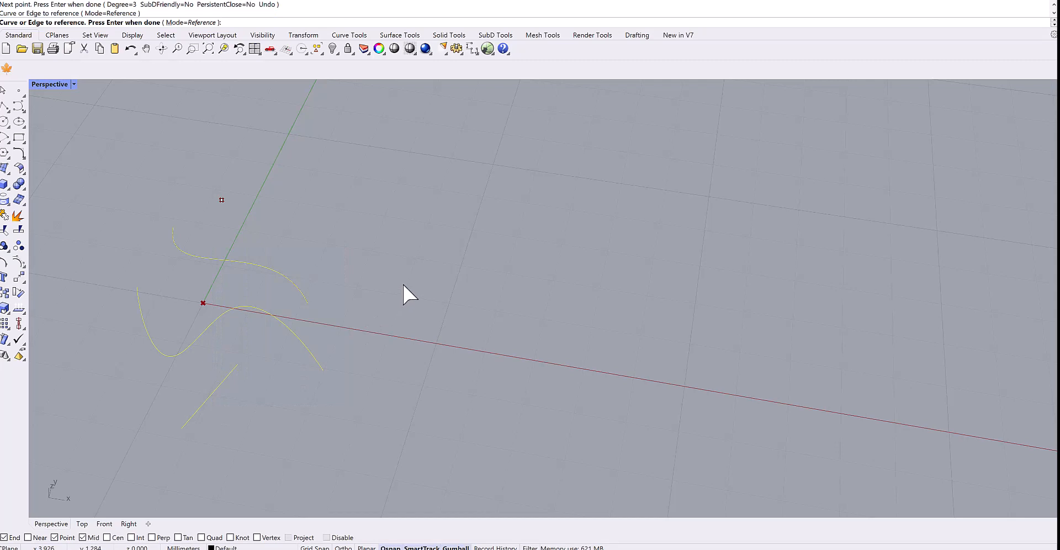
key("Return")
mouse_move(716, 248)
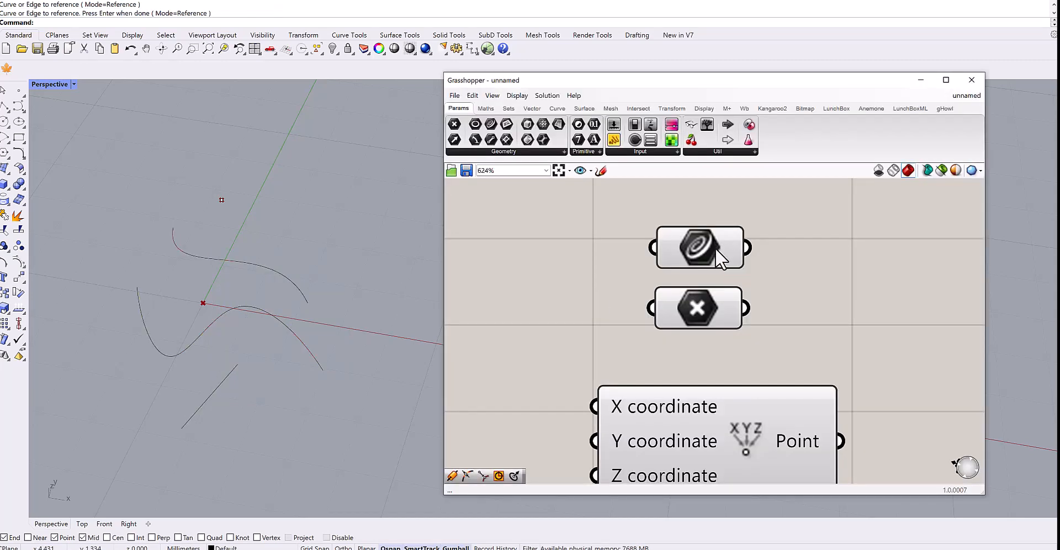
scroll(815, 287, "up", 2)
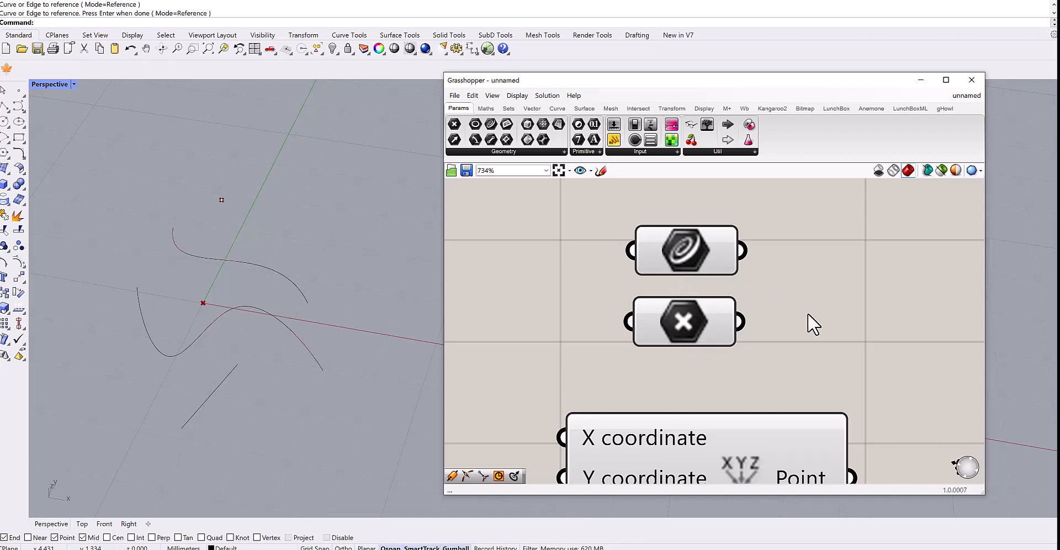
Search the canvas for "circle" and place a Circle CNR component.
scroll(806, 314, "down", 3)
right_click_drag(773, 319, 651, 235)
scroll(700, 259, "down", 2)
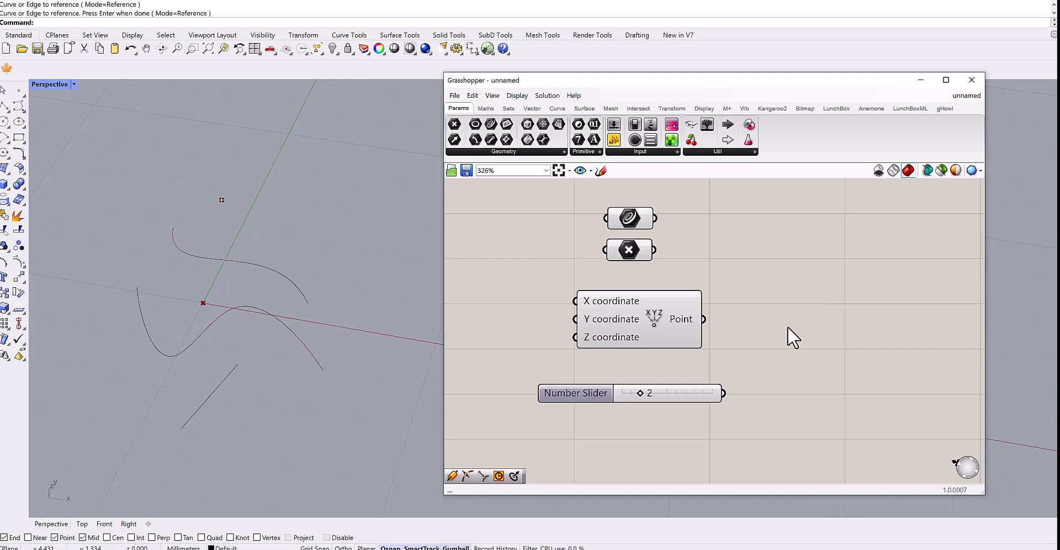
right_click_drag(825, 316, 616, 291)
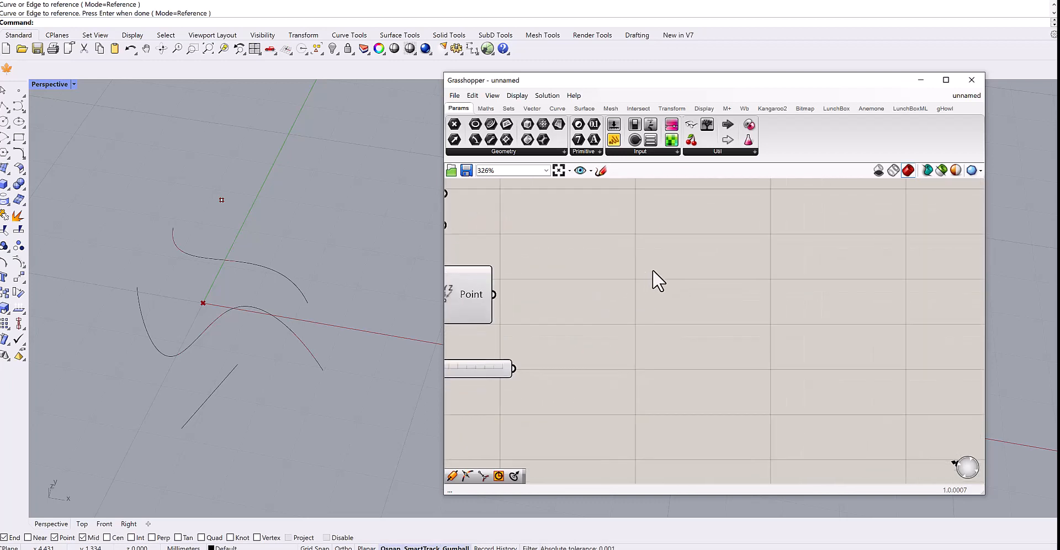
double_click(730, 266)
type("ci")
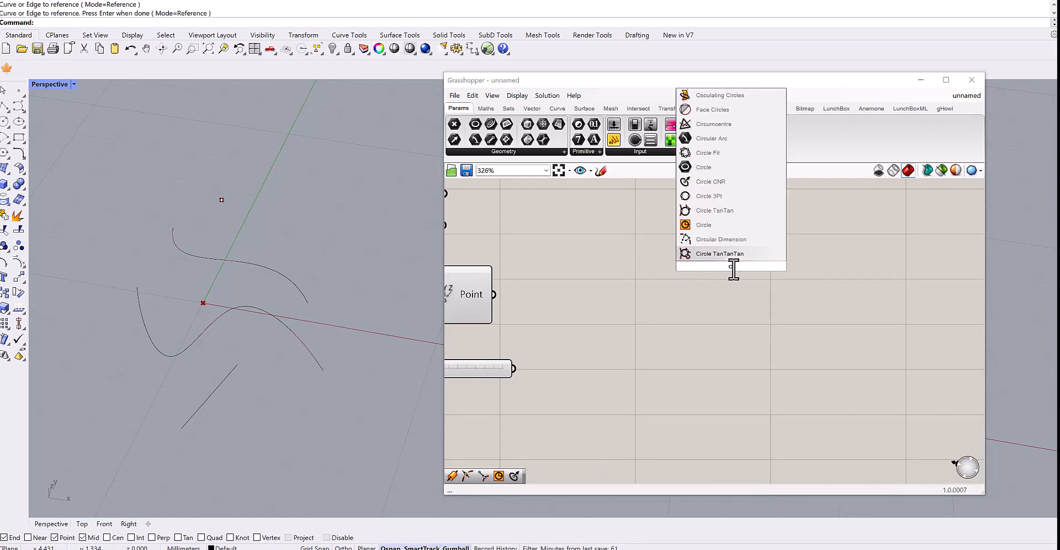
type("rcle")
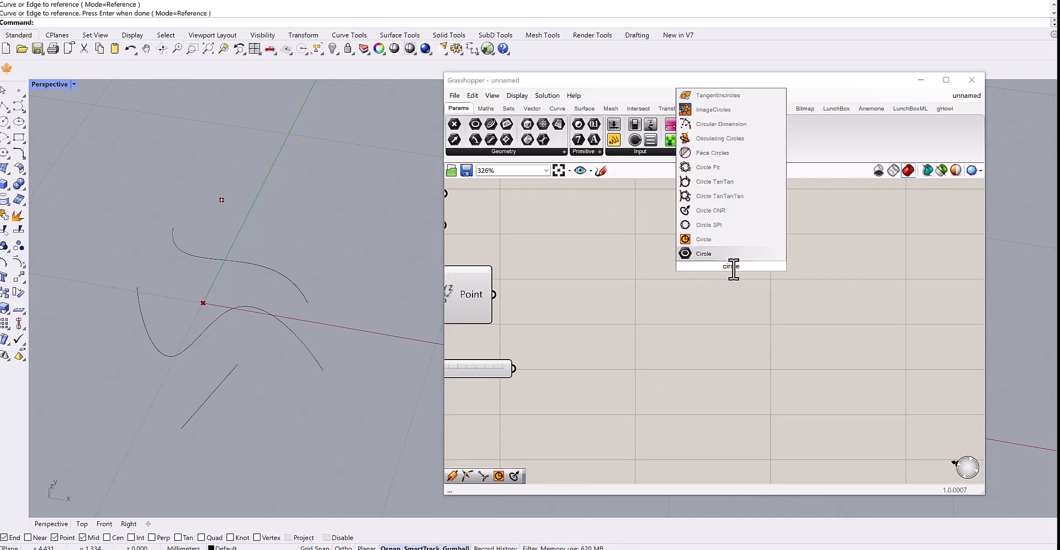
left_click(712, 211)
scroll(721, 278, "up", 3)
left_click_drag(737, 258, 738, 283)
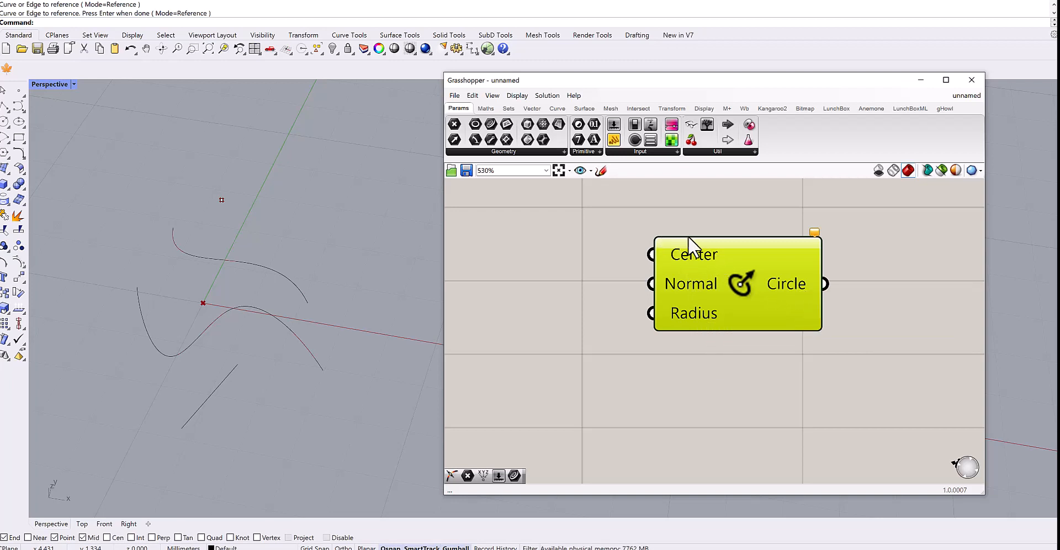
Examine the Circle CNR Center, Normal and Radius input tooltips against the Point and Vector parameters.
left_click(704, 204)
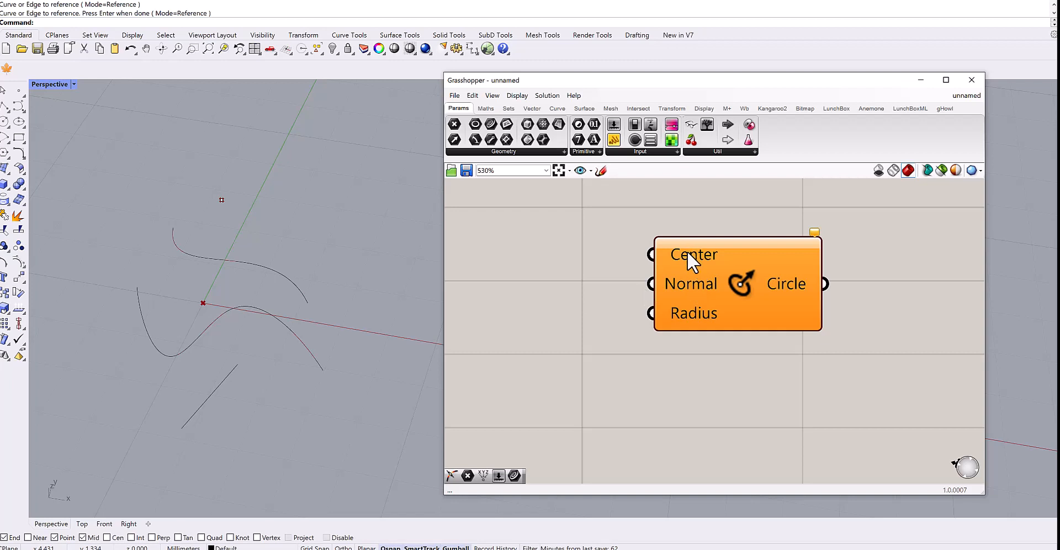
mouse_move(687, 250)
left_click(516, 152)
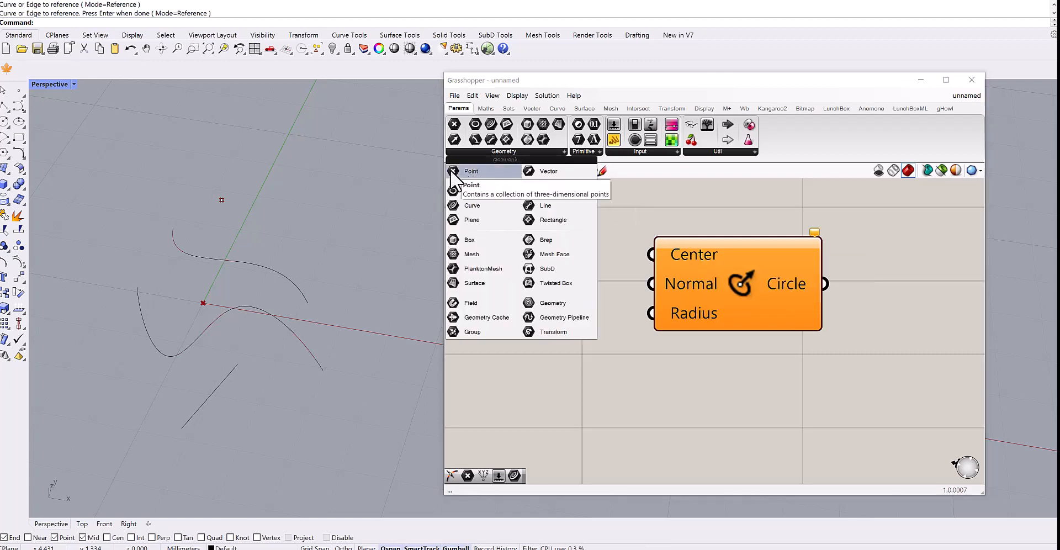
left_click(452, 170)
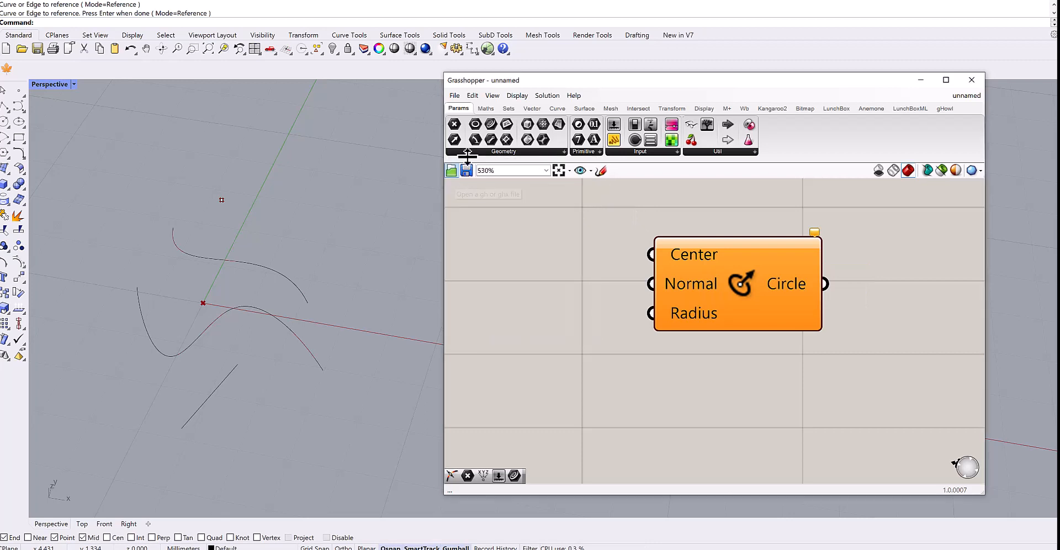
left_click_drag(455, 127, 601, 317)
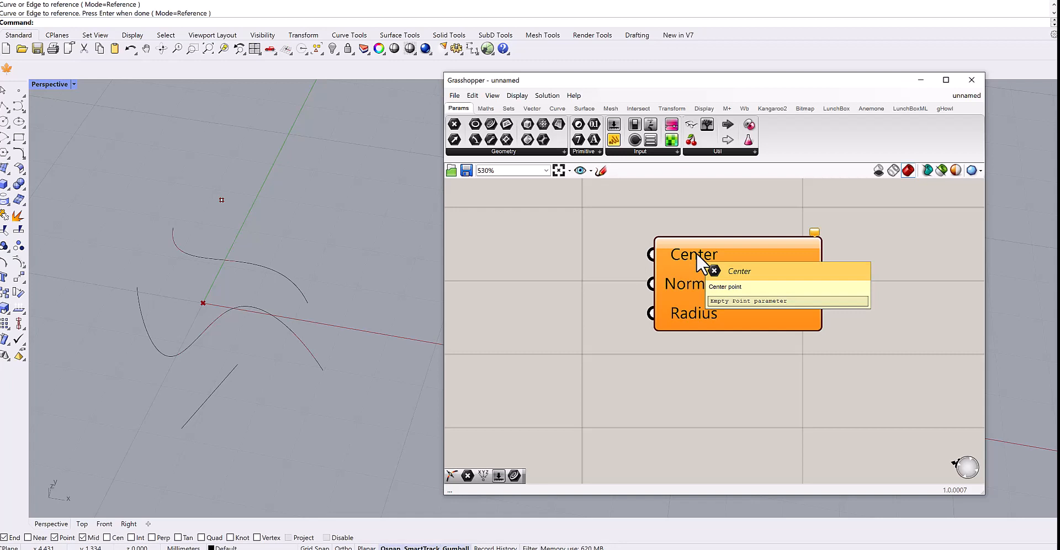
left_click(481, 151)
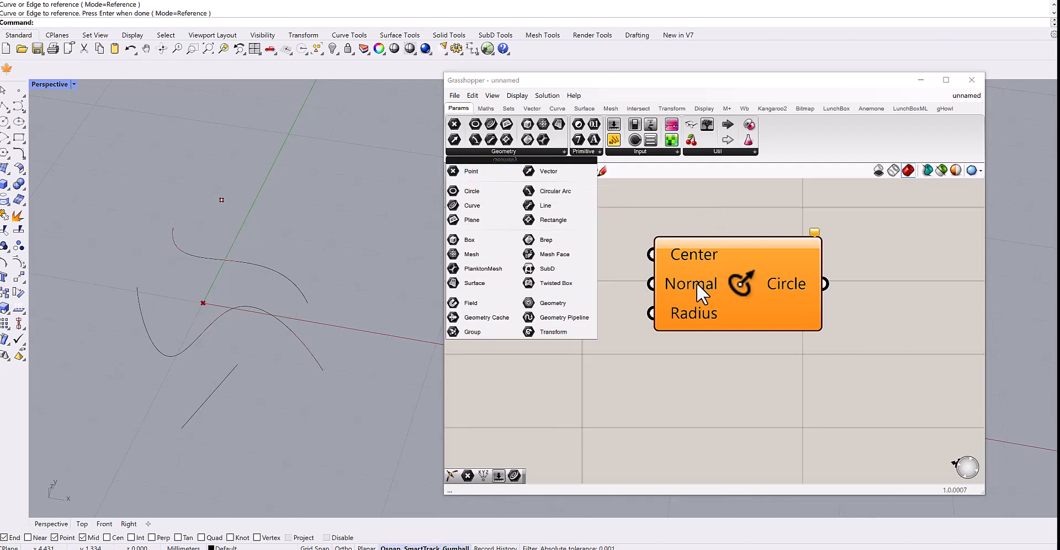
mouse_move(697, 282)
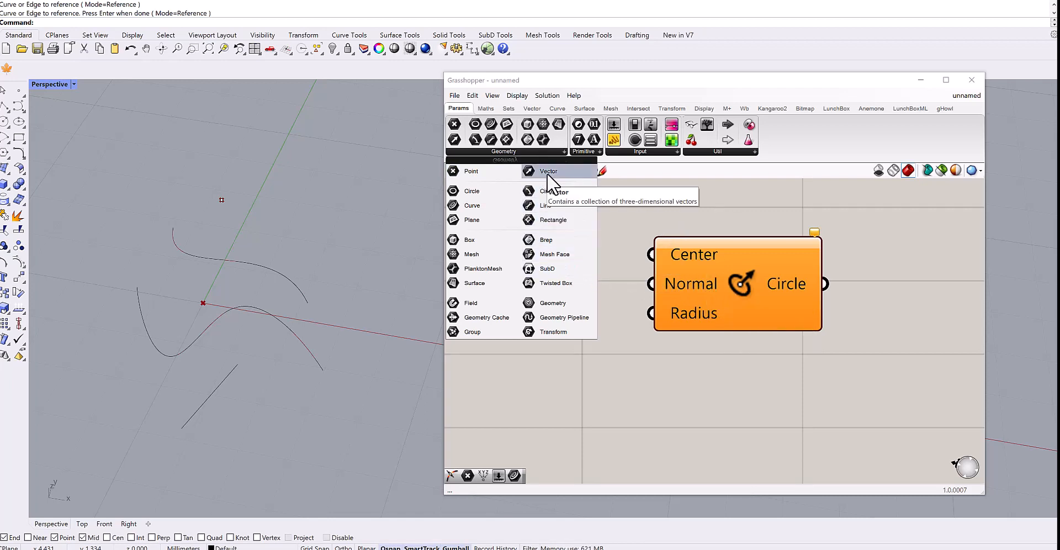
mouse_move(690, 313)
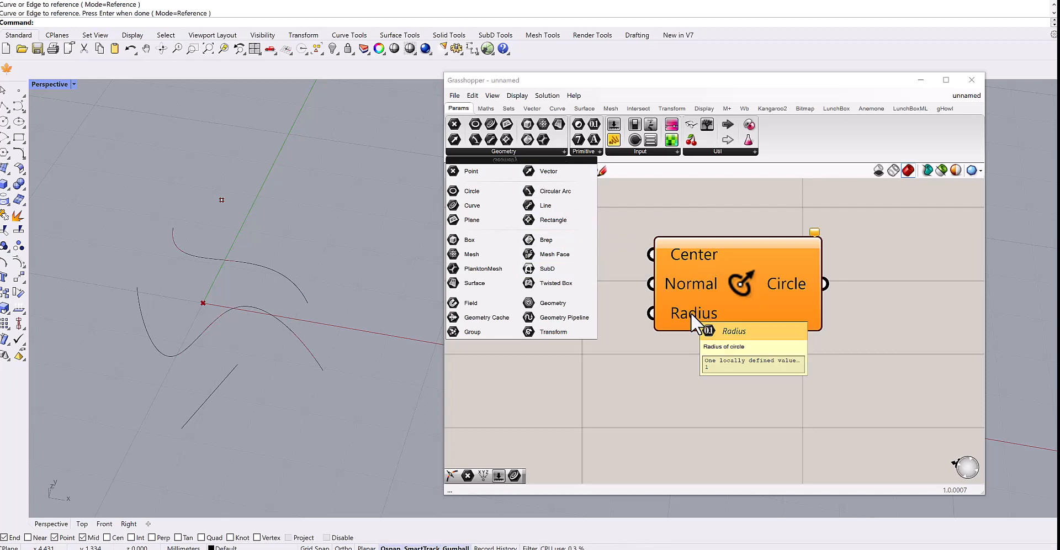
left_click(584, 151)
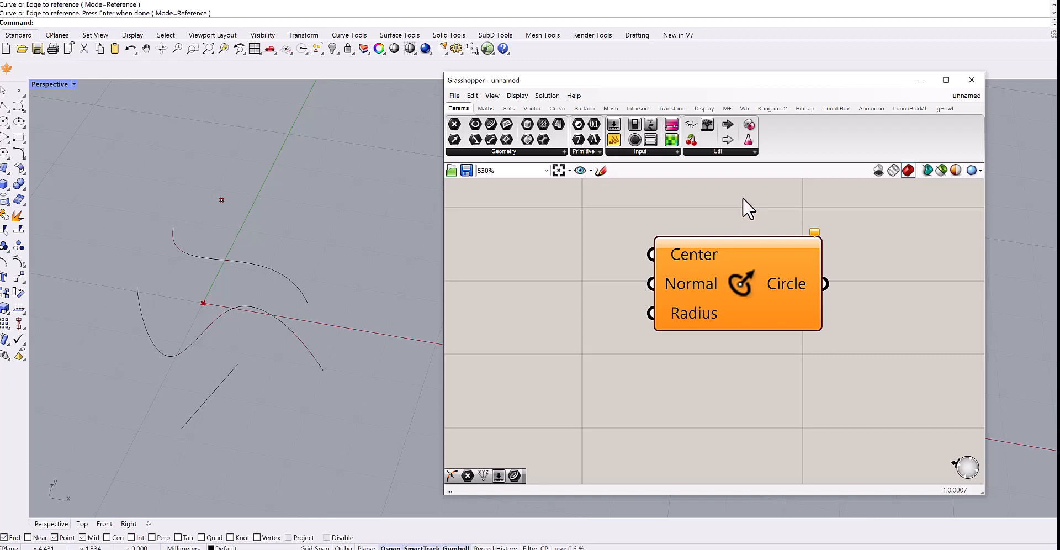
Open and read the Help for the Circle CNR component, then close it.
right_click(740, 284)
left_click(762, 347)
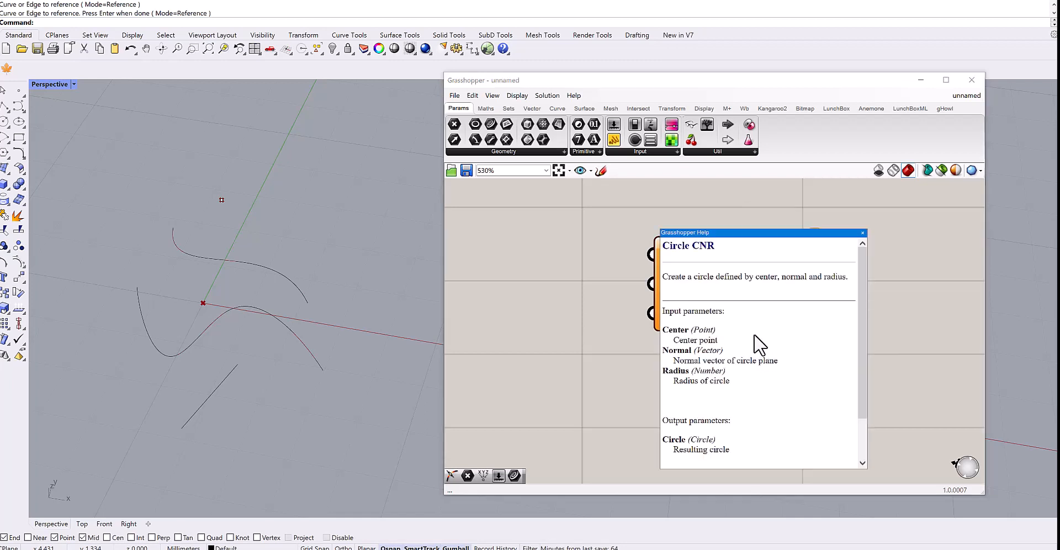
left_click_drag(860, 284, 864, 313)
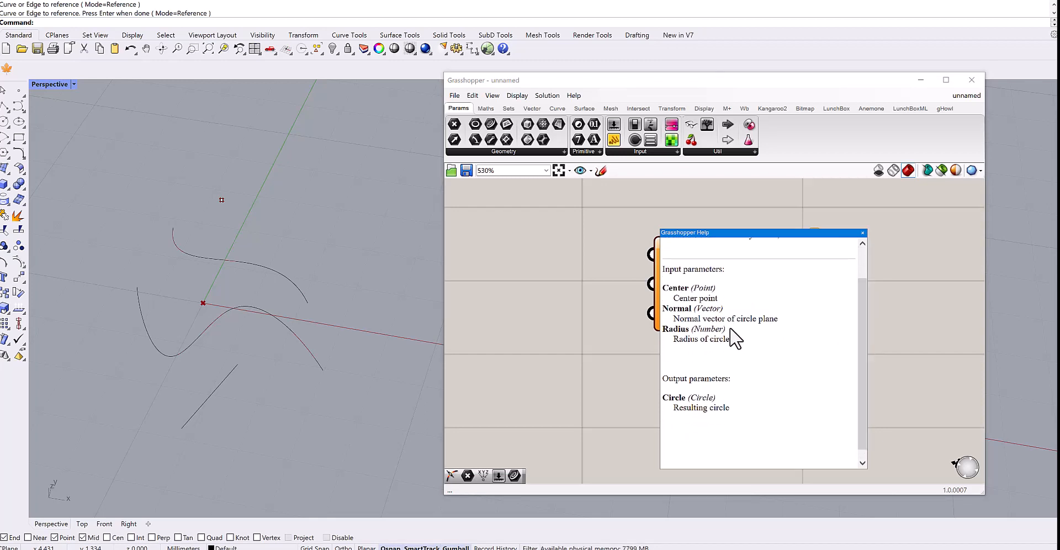
left_click_drag(691, 291, 723, 330)
left_click_drag(690, 398, 713, 398)
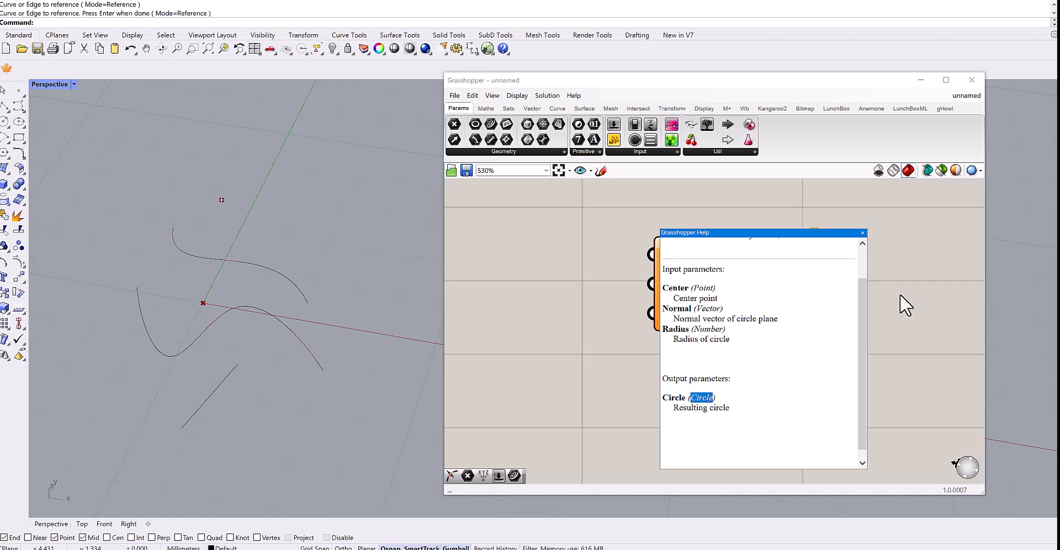
left_click(863, 233)
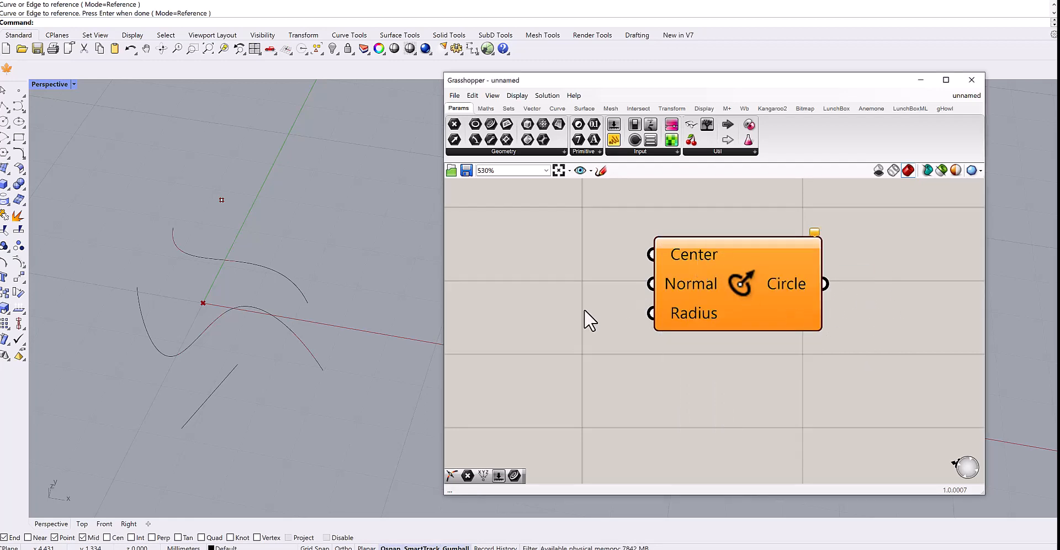
Move the Point parameter next to the Circle CNR component.
right_click_drag(589, 317, 693, 323)
scroll(693, 330, "down", 2)
right_click(667, 348)
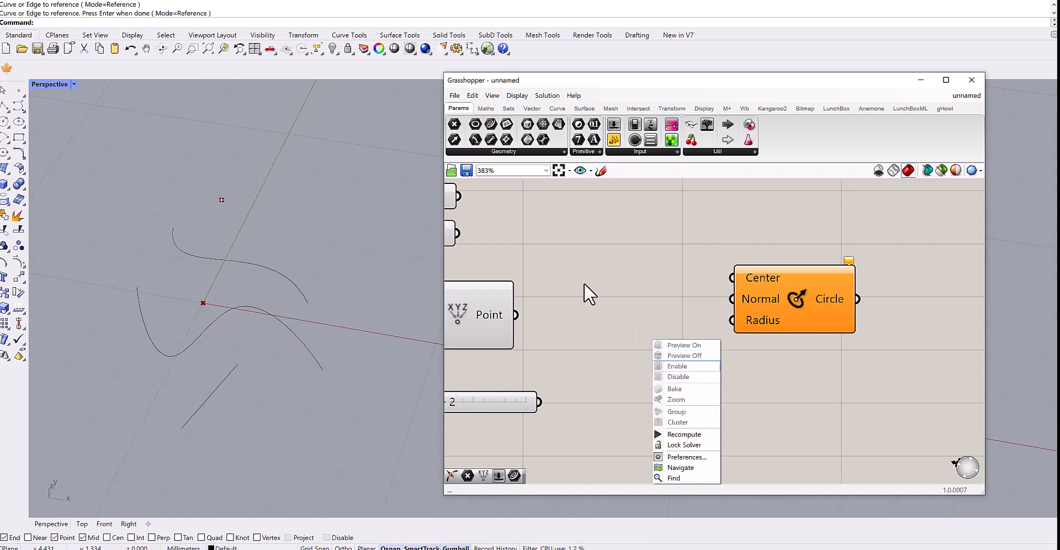
right_click_drag(574, 277, 679, 299)
left_click_drag(524, 264, 742, 297)
right_click_drag(765, 316, 686, 287)
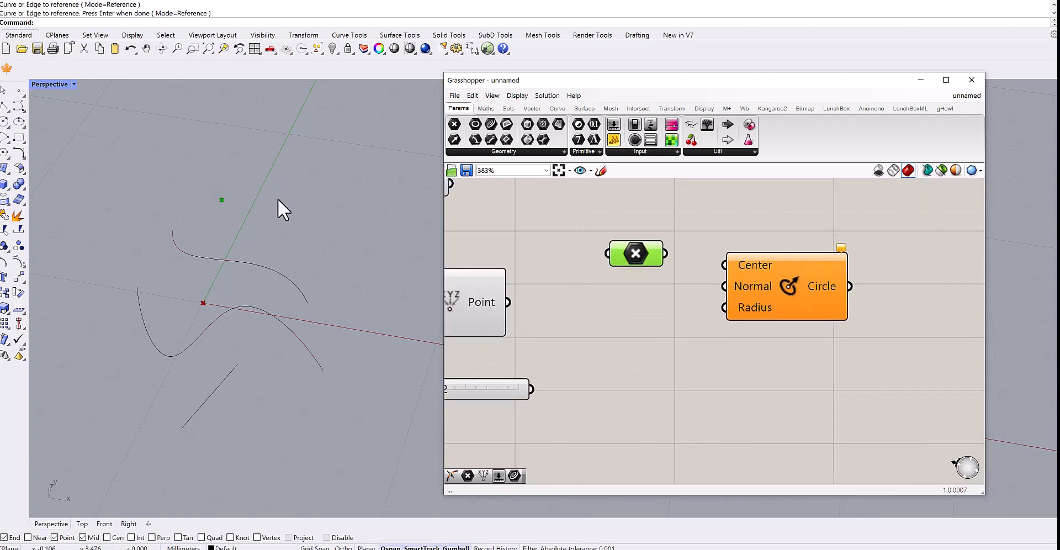
Connect the Point parameter's output to the Circle CNR Center input.
scroll(688, 245, "up", 3)
left_click_drag(651, 260, 742, 277)
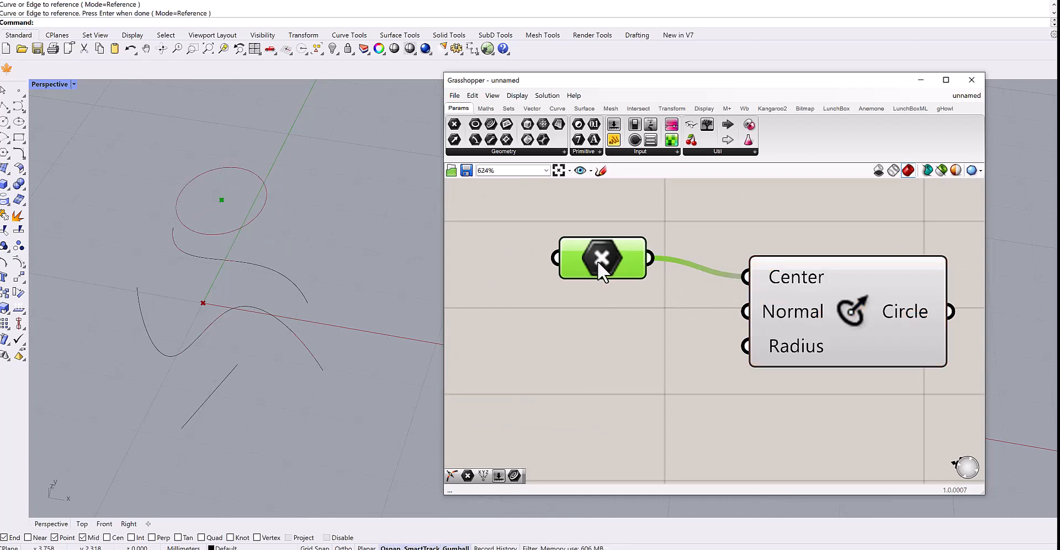
left_click_drag(597, 260, 594, 279)
right_click_drag(600, 306, 557, 289)
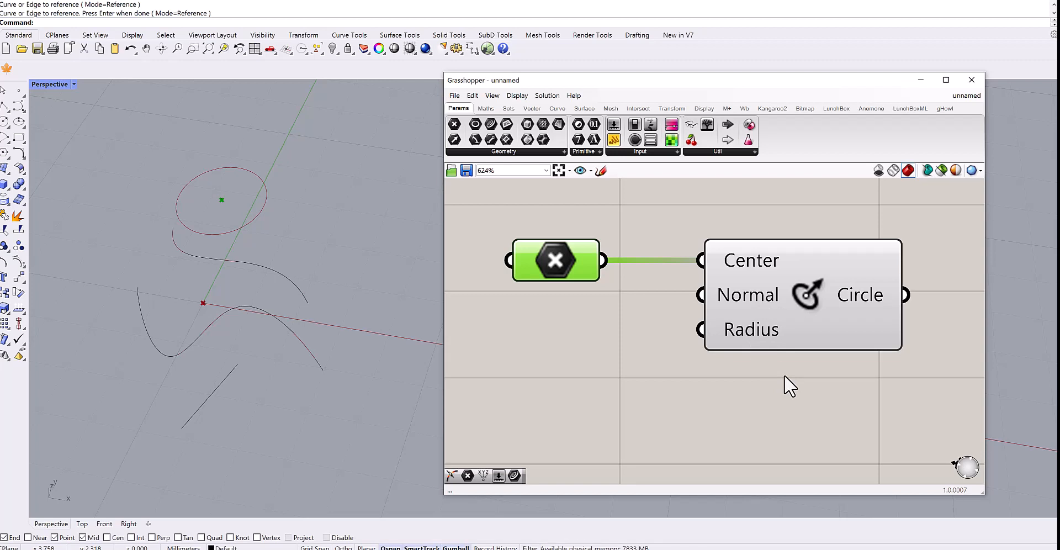
Create a number slider set to 2.36 and connect it to the Circle CNR Radius input.
mouse_move(753, 297)
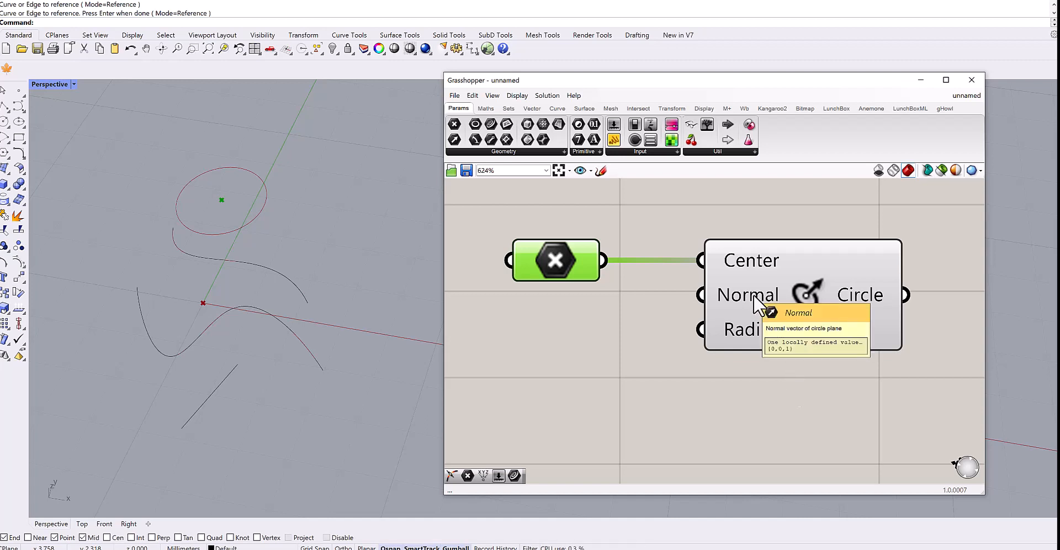
mouse_move(749, 329)
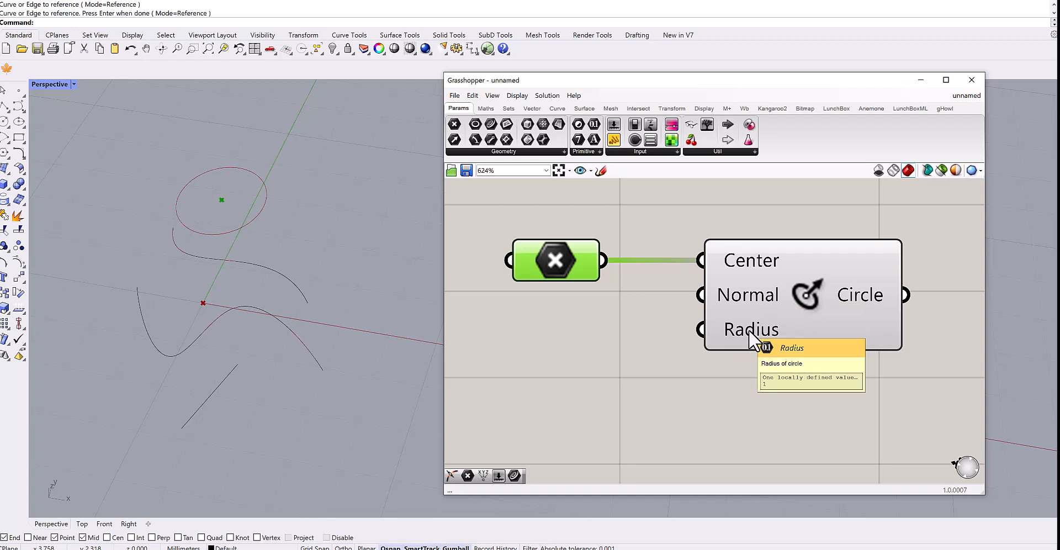
double_click(551, 346)
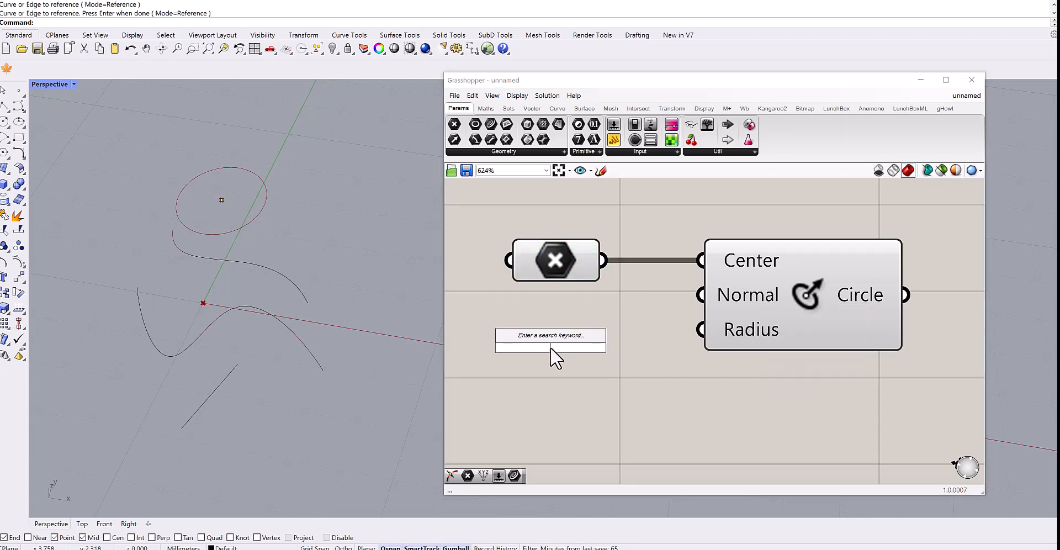
type("2.36")
key("Return")
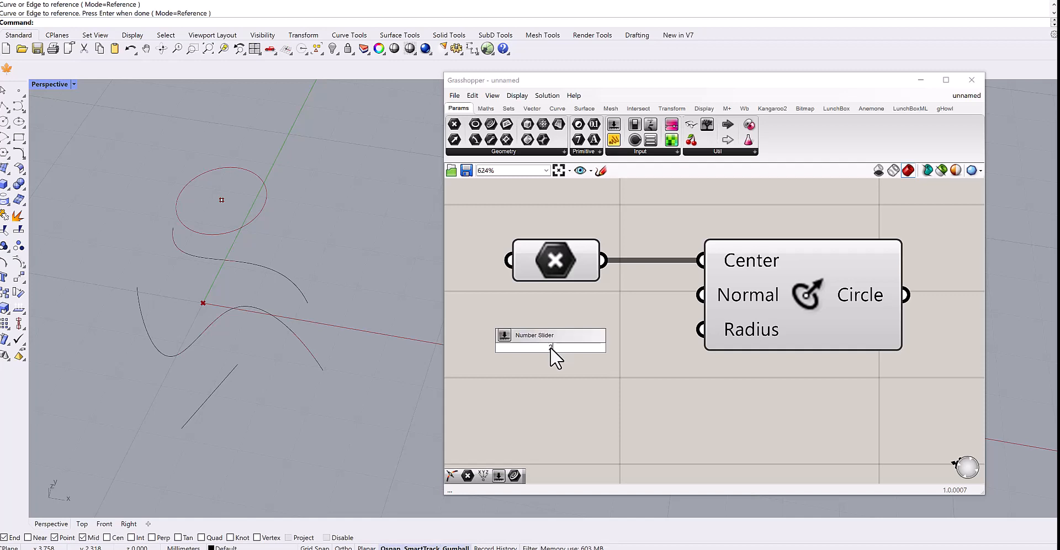
left_click_drag(804, 319, 870, 320)
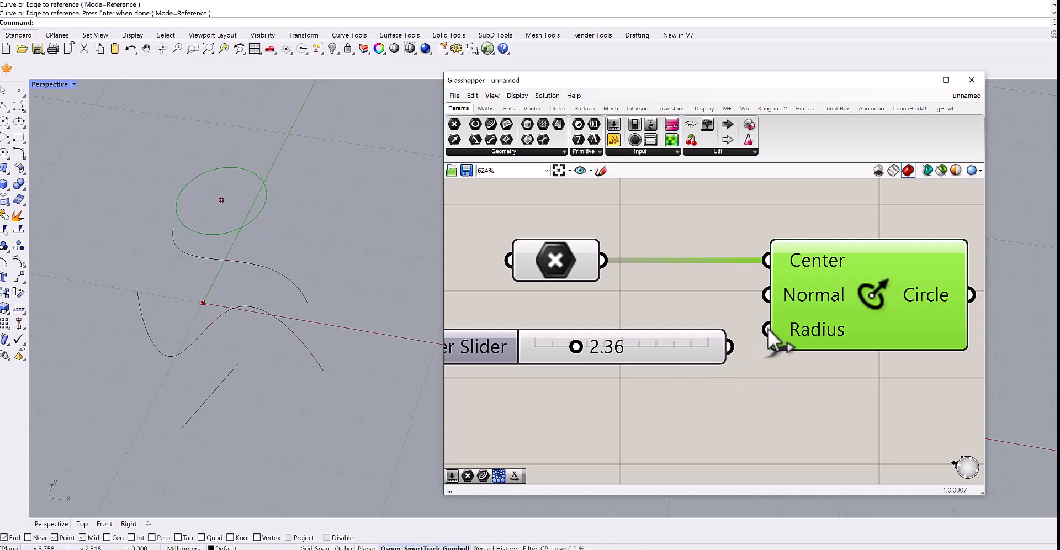
left_click_drag(739, 343, 740, 342)
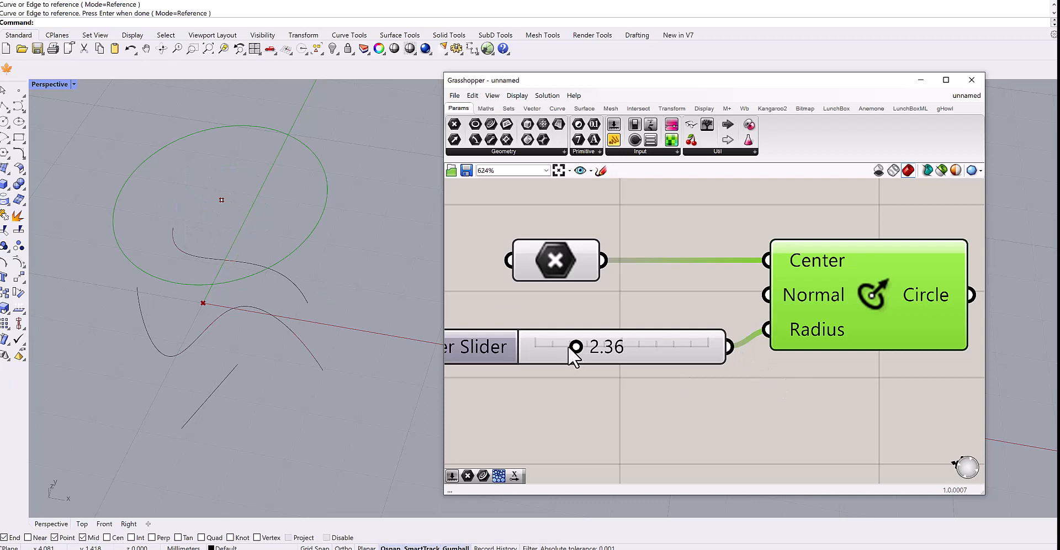
Set the radius slider to 1.91.
mouse_move(574, 346)
left_mouse_down()
mouse_move(552, 346)
mouse_move(575, 347)
left_mouse_up()
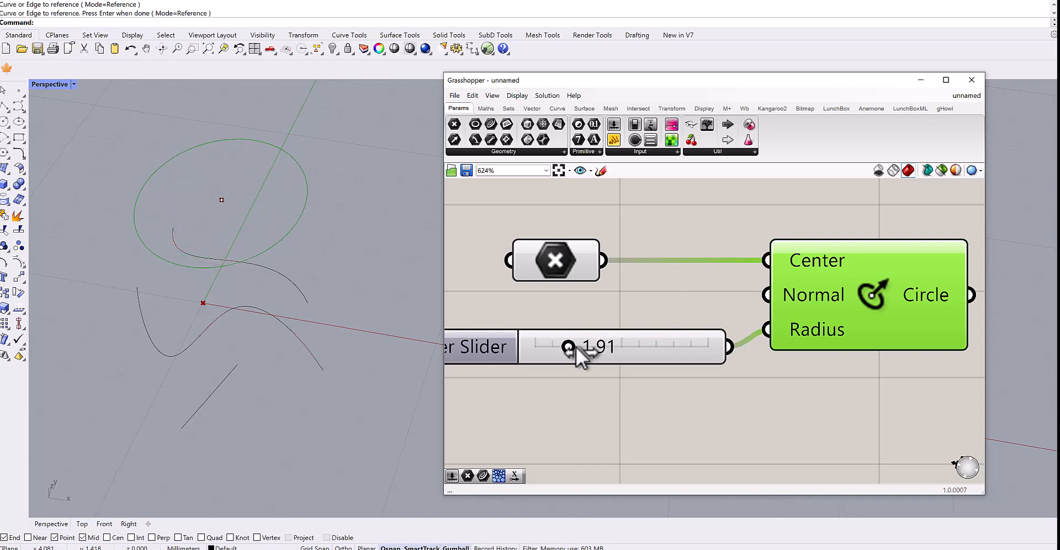
left_click(714, 407)
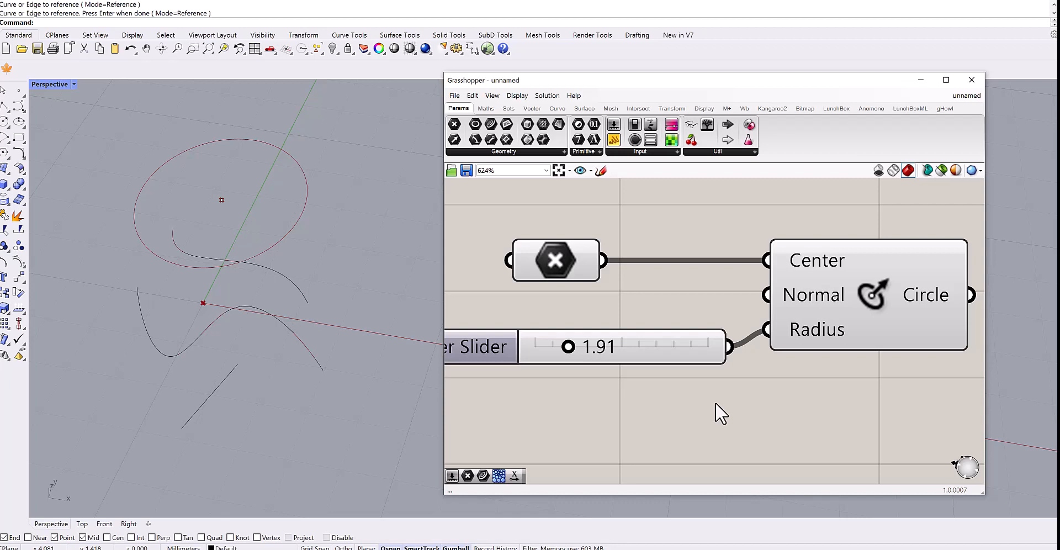
Select the Point parameter, slider and Circle CNR together and move them as a group.
scroll(716, 403, "down", 2)
right_click_drag(742, 410, 708, 383)
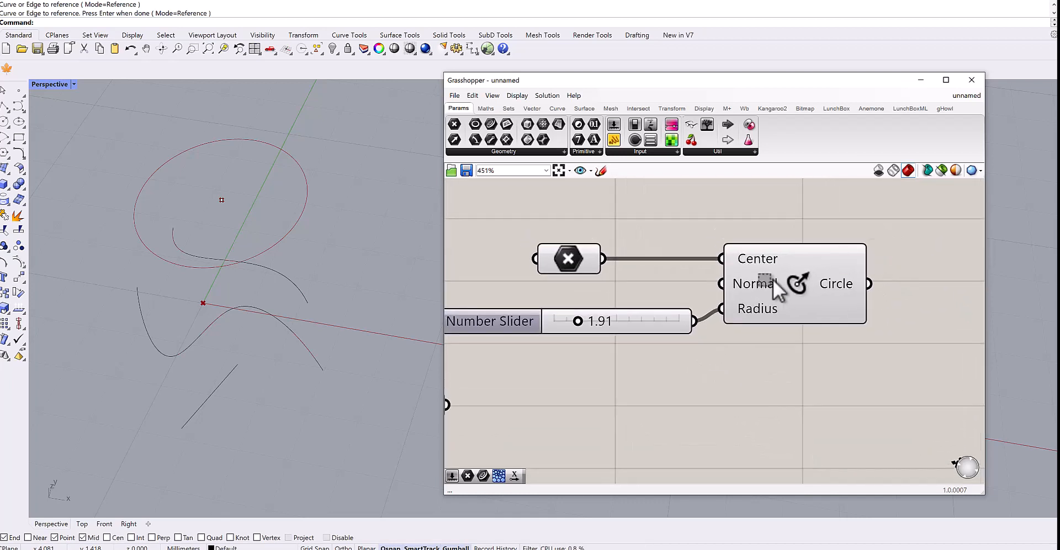
left_click_drag(890, 227, 538, 376)
left_click_drag(578, 269, 655, 270)
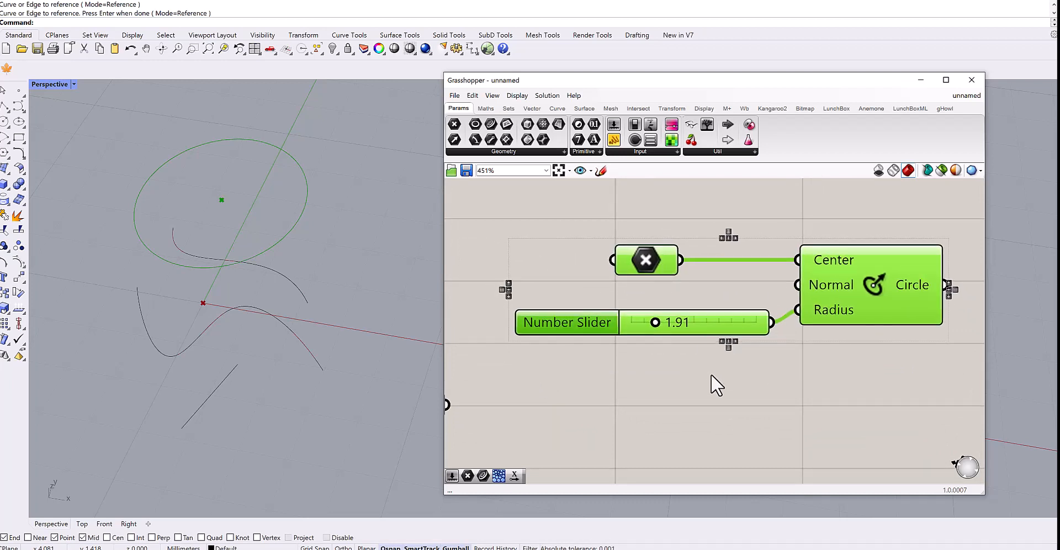
left_click(720, 393)
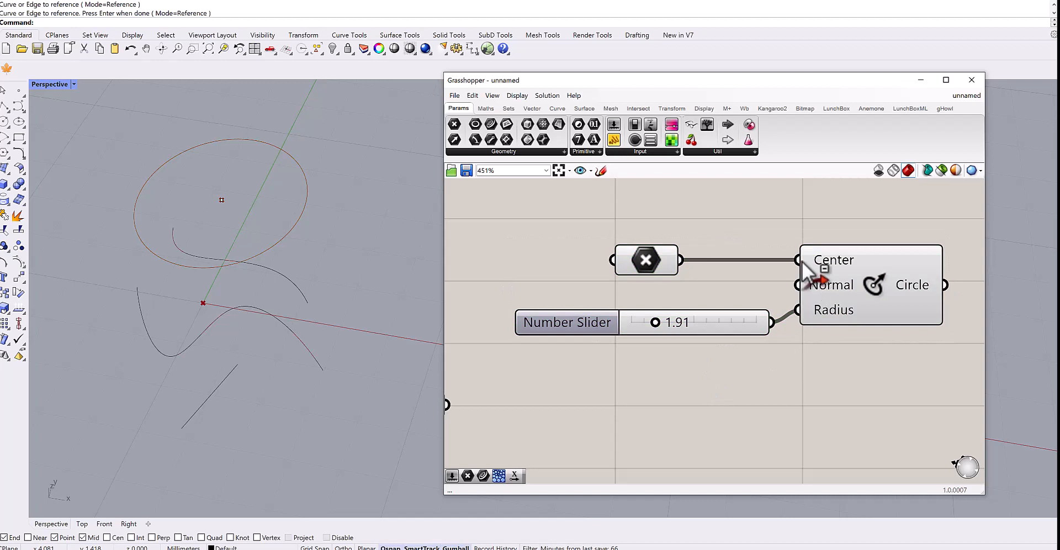
Disconnect the Point parameter from the Center input and add a Curve parameter to the canvas.
left_click_drag(798, 260, 657, 399, "ctrl")
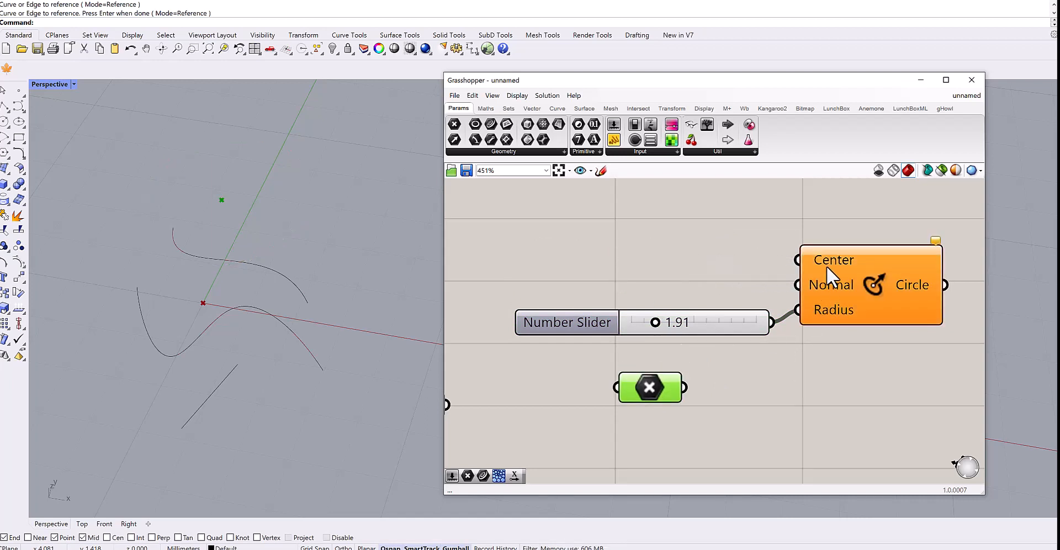
scroll(829, 259, "up", 1)
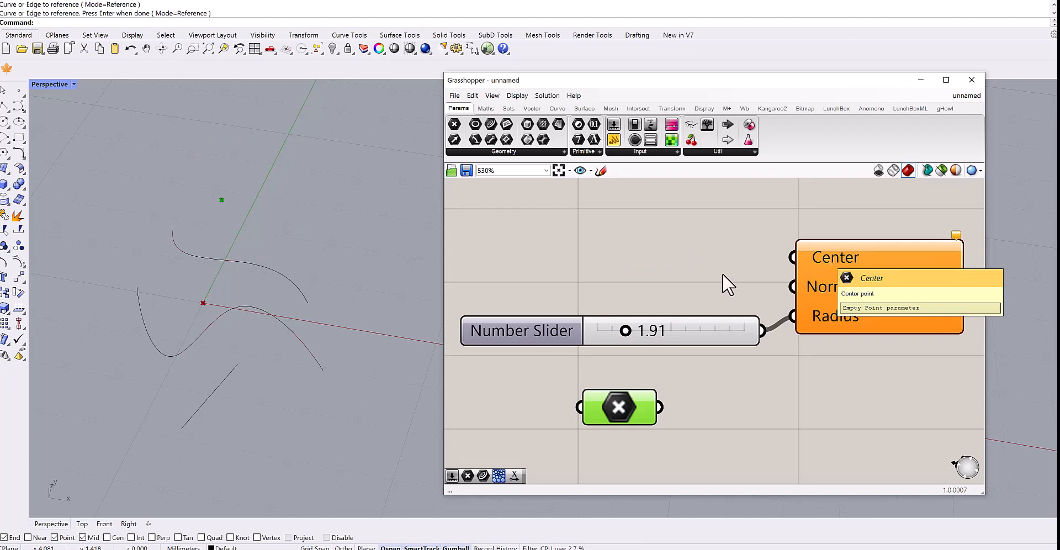
right_click(733, 261)
scroll(734, 261, "down", 5)
left_click_drag(509, 208, 697, 267)
scroll(738, 255, "up", 5)
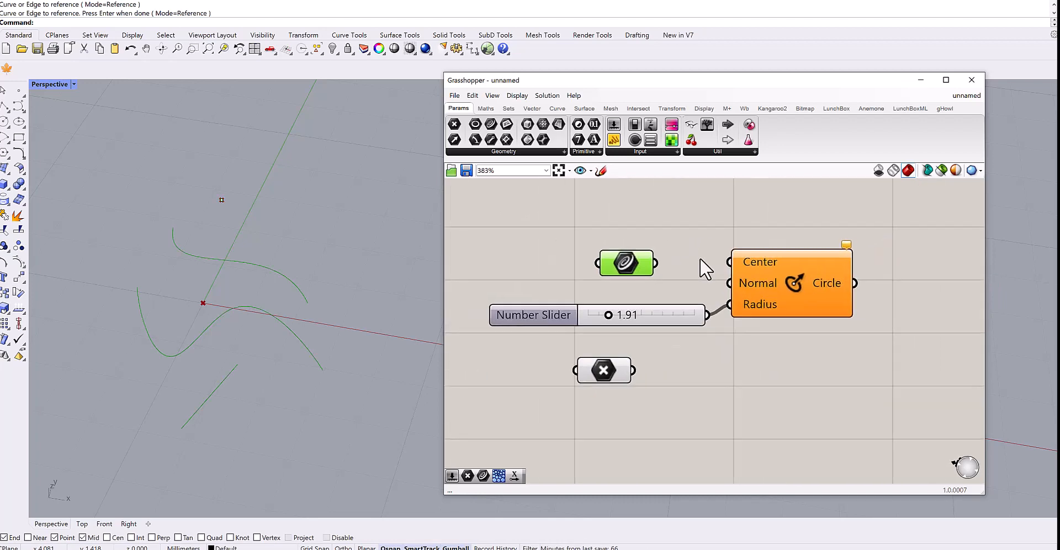
Connect the Curve parameter to the Circle CNR Center input and inspect the component's error balloon.
left_click_drag(640, 263, 741, 264)
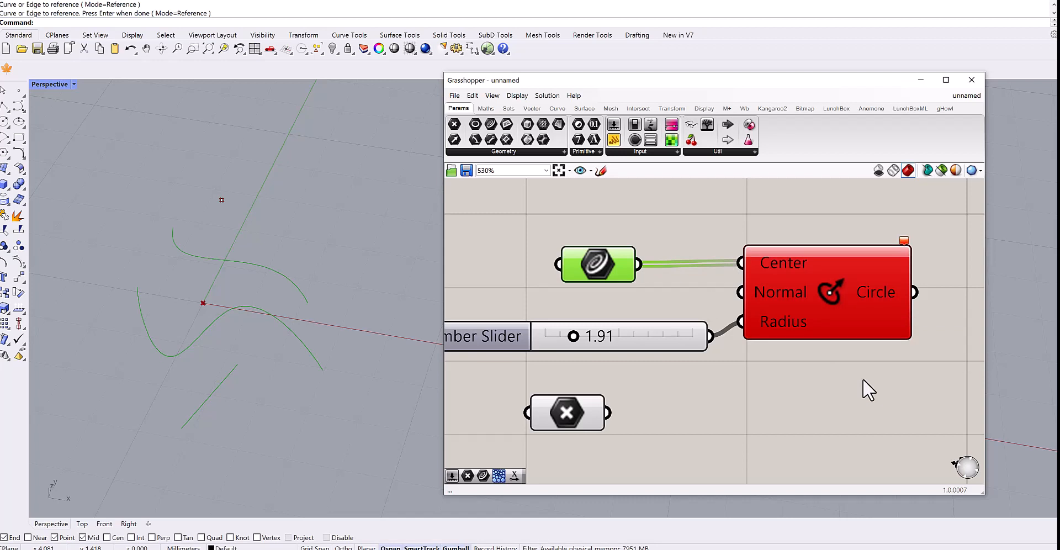
scroll(906, 241, "up", 1)
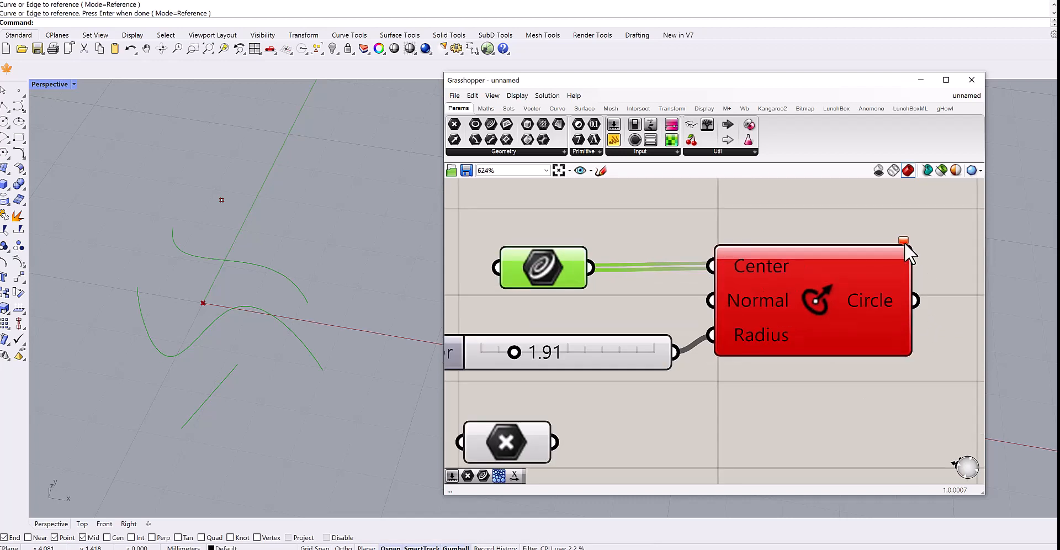
mouse_move(905, 239)
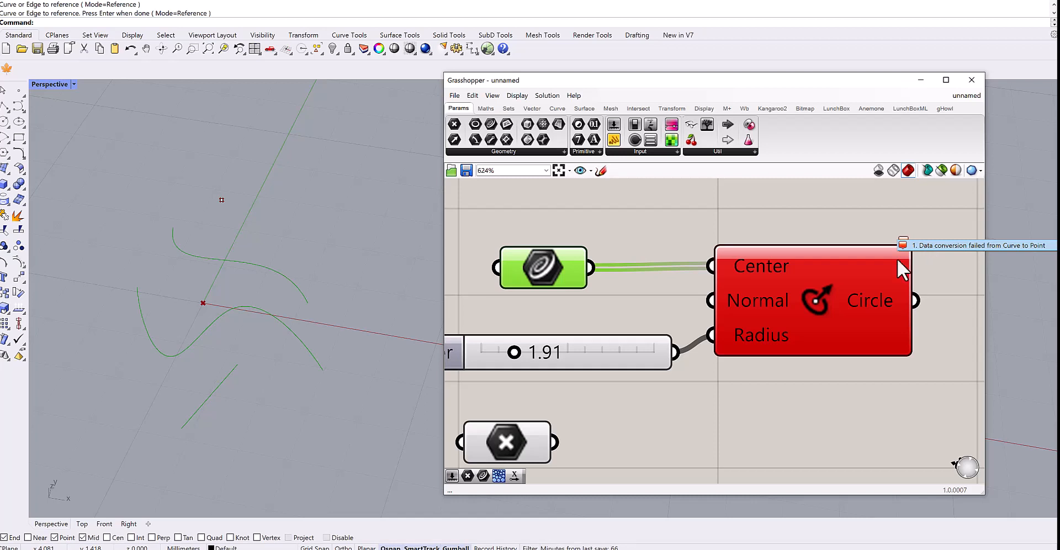
Disconnect the Curve parameter from the Center input and move it aside.
right_click_drag(681, 429, 729, 376)
scroll(712, 377, "down", 1)
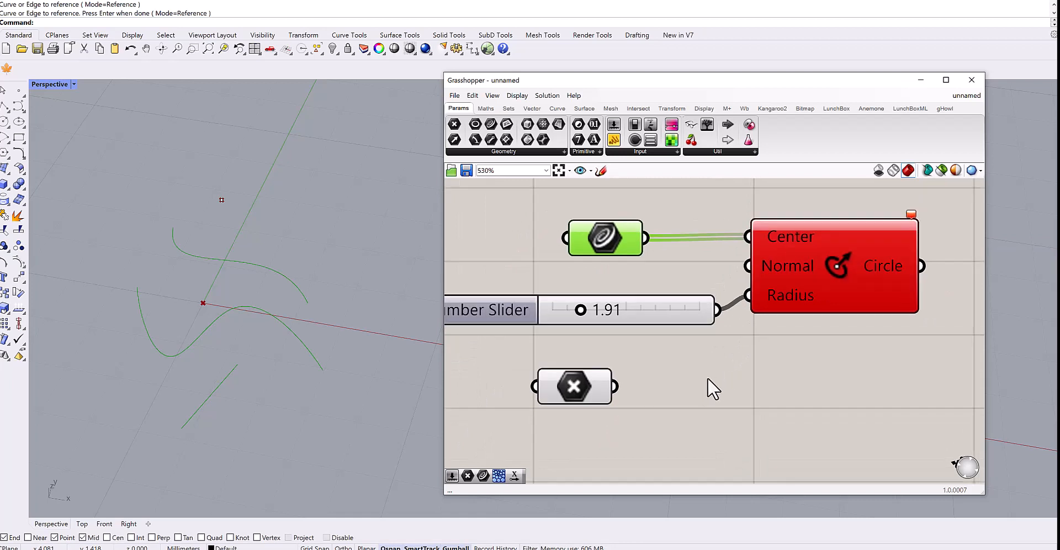
right_click(713, 378)
left_click(702, 370)
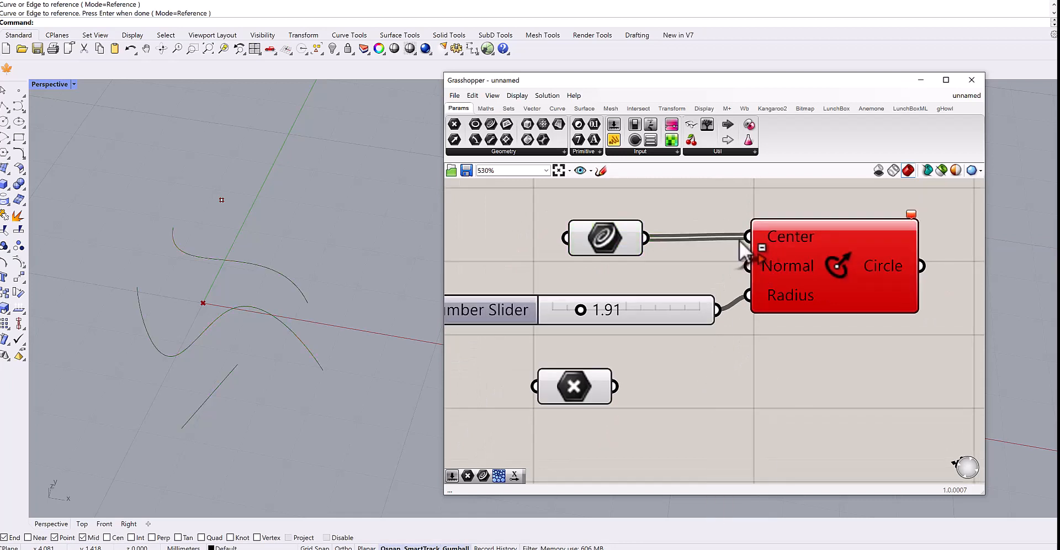
left_click_drag(747, 237, 644, 237, "ctrl")
left_click_drag(573, 251, 521, 251)
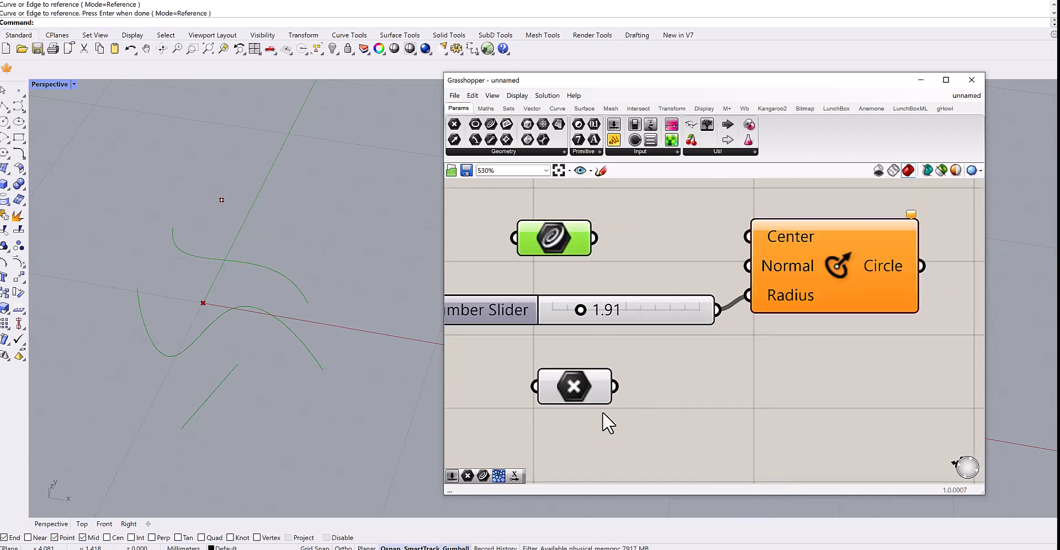
Move the Point parameter up beside the Circle CNR and delete the Curve parameter.
left_click_drag(580, 377, 586, 232)
left_click(570, 242)
key("Delete")
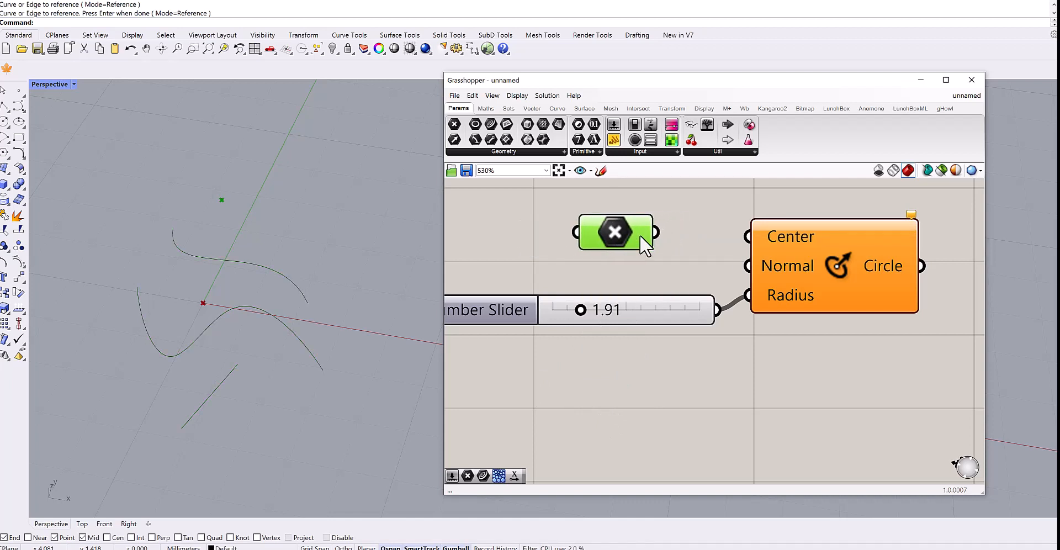
Try to connect the Point parameter's output to the Center input.
right_click(682, 258)
right_click(640, 284)
right_click_drag(590, 276, 516, 308)
left_click_drag(558, 267, 561, 266)
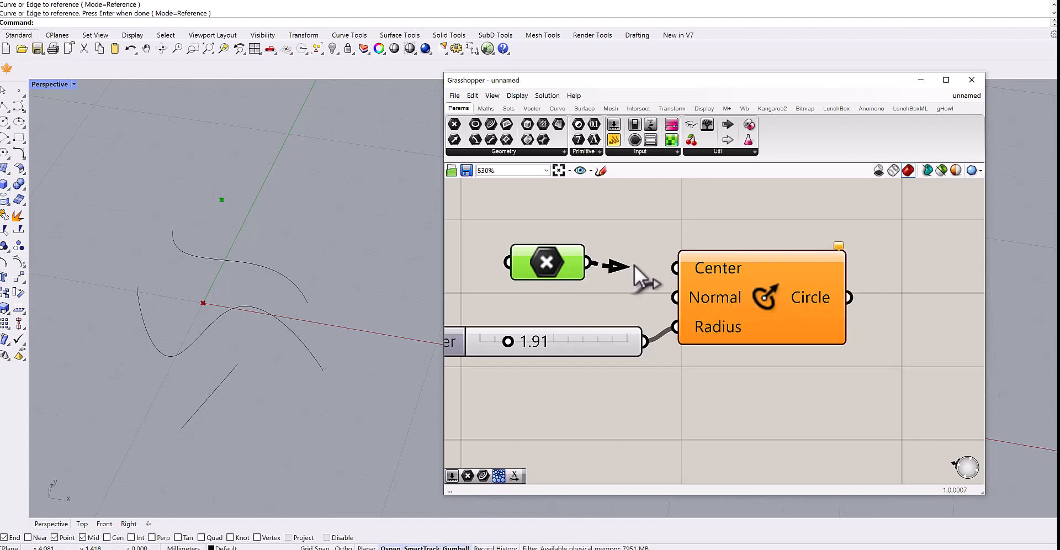
left_click_drag(634, 265, 632, 273)
Create a new Rhino point right of the existing one and assign it as the Circle CNR Center with Set one Point.
left_click(19, 92)
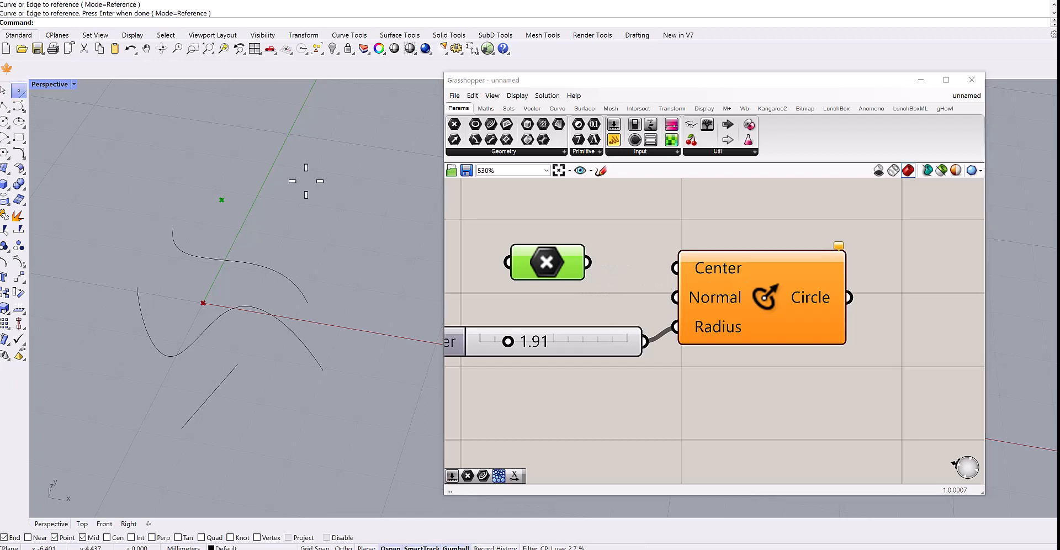
left_click(324, 212)
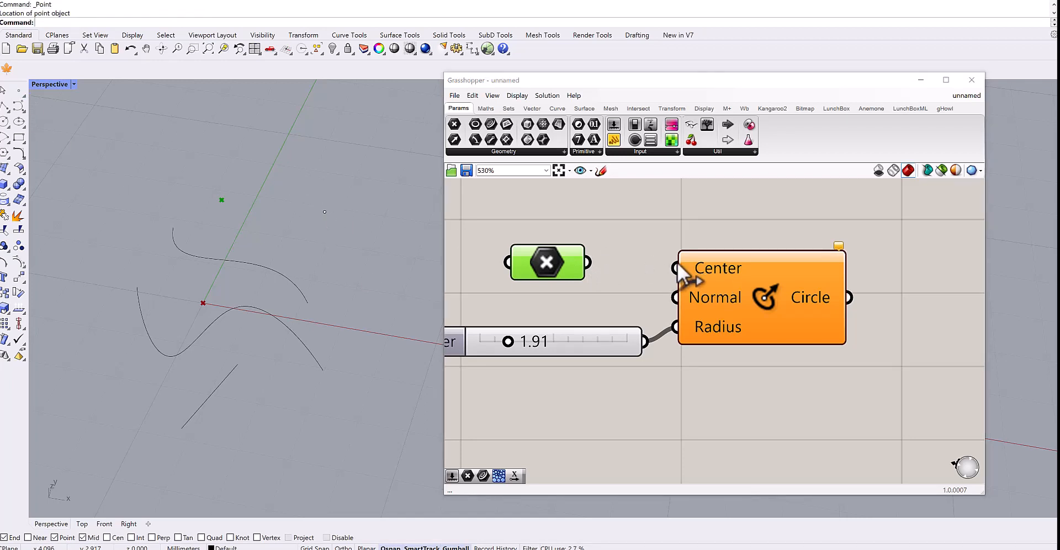
right_click(707, 267)
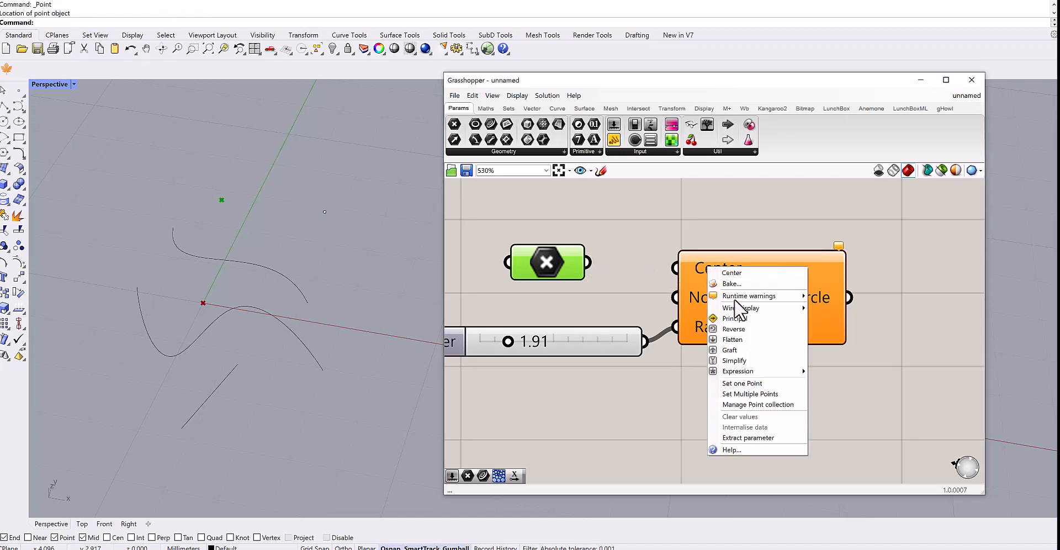
left_click(762, 386)
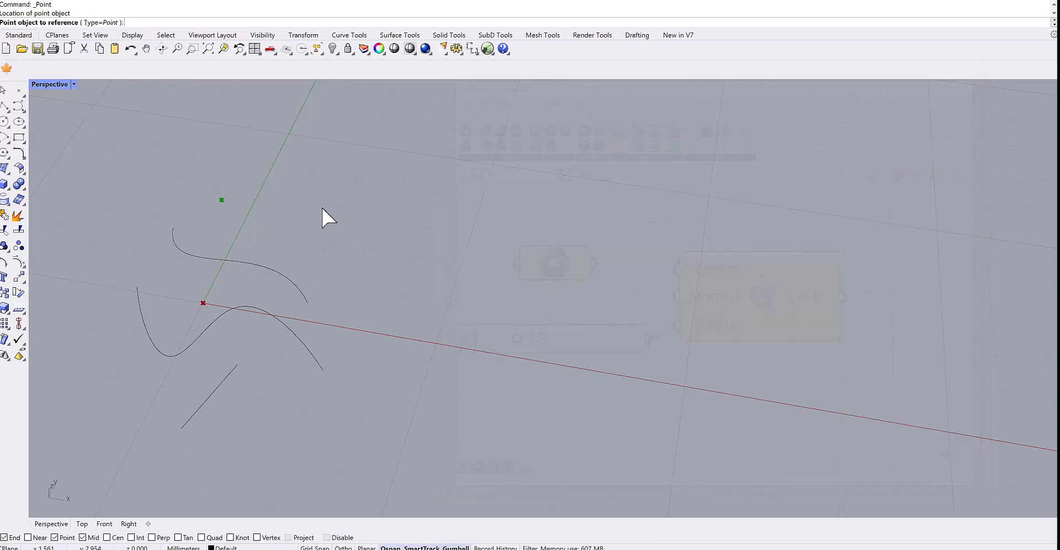
left_click(325, 212)
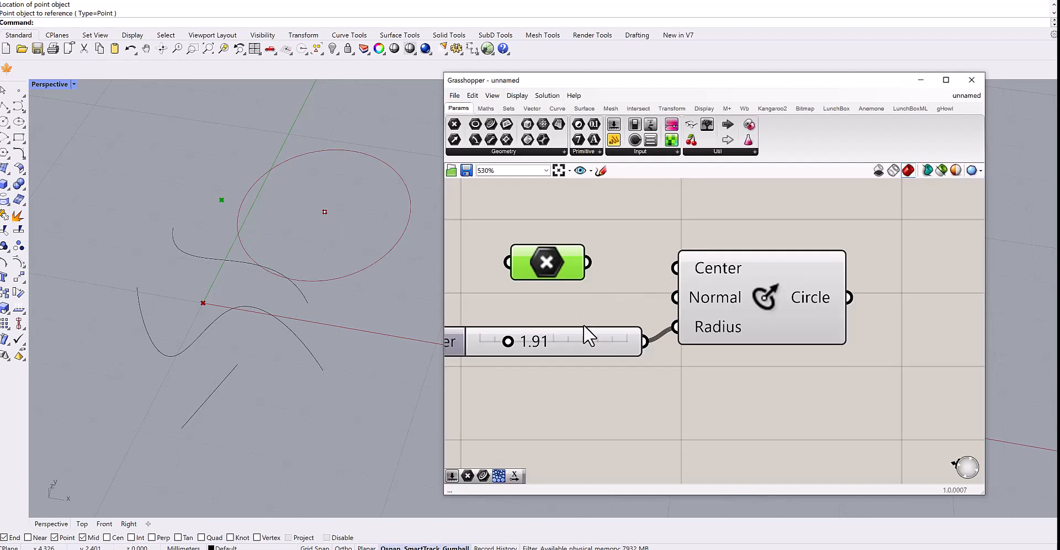
Set the radius slider to 1.44.
right_click_drag(587, 336, 694, 331)
mouse_move(609, 342)
left_mouse_down()
mouse_move(631, 342)
mouse_move(605, 342)
left_mouse_up()
scroll(705, 392, "down", 2)
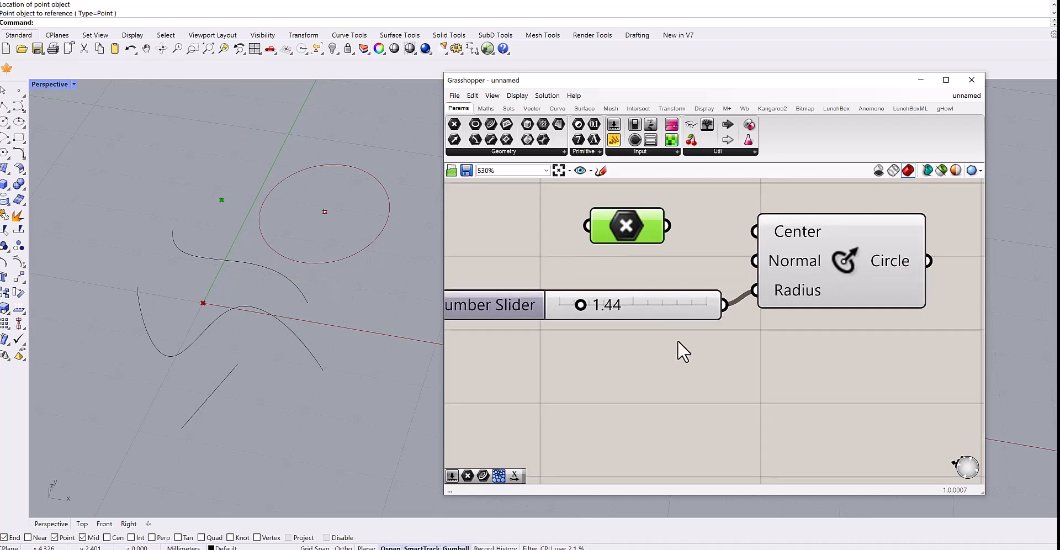
scroll(718, 361, "down", 3)
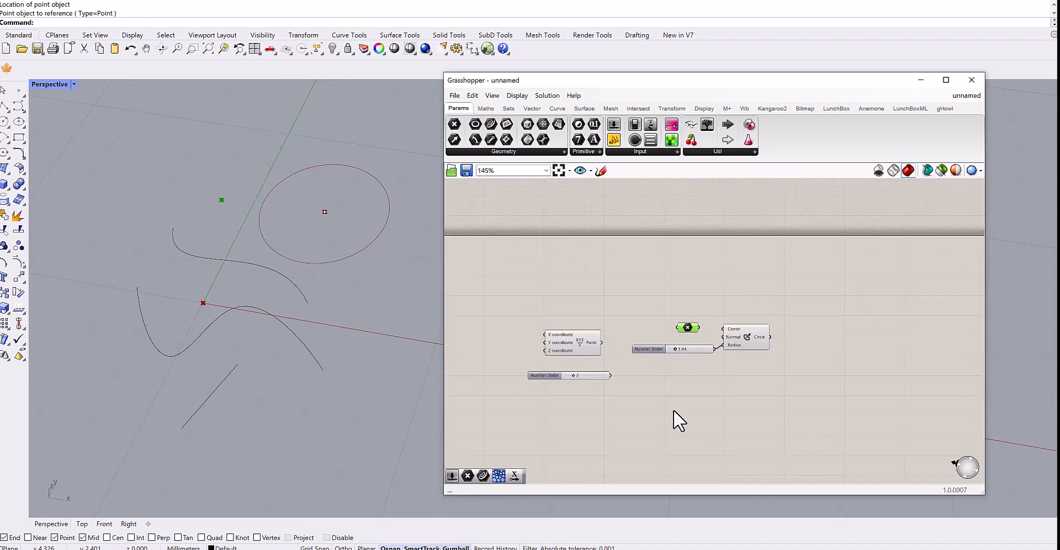
right_click_drag(674, 420, 698, 360)
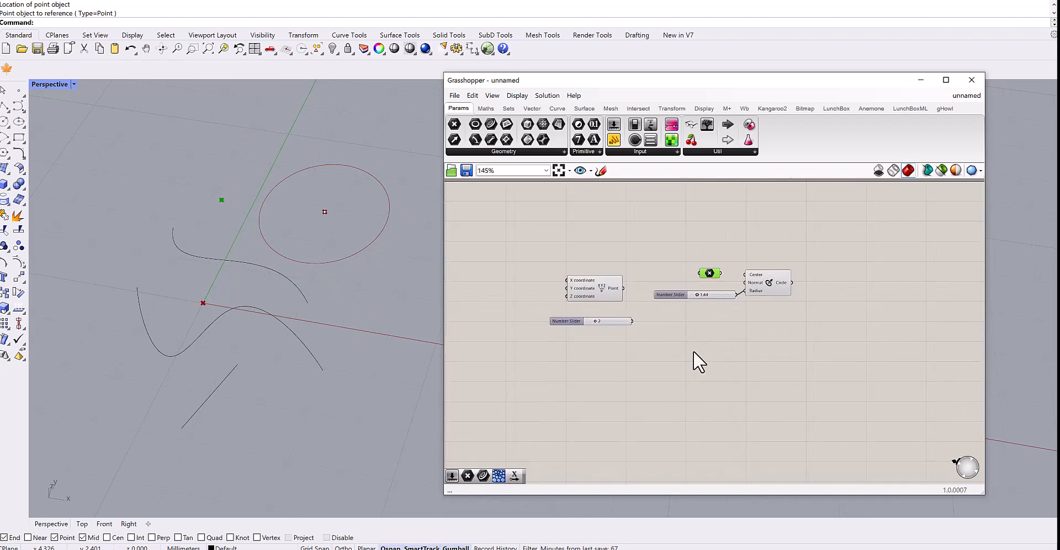